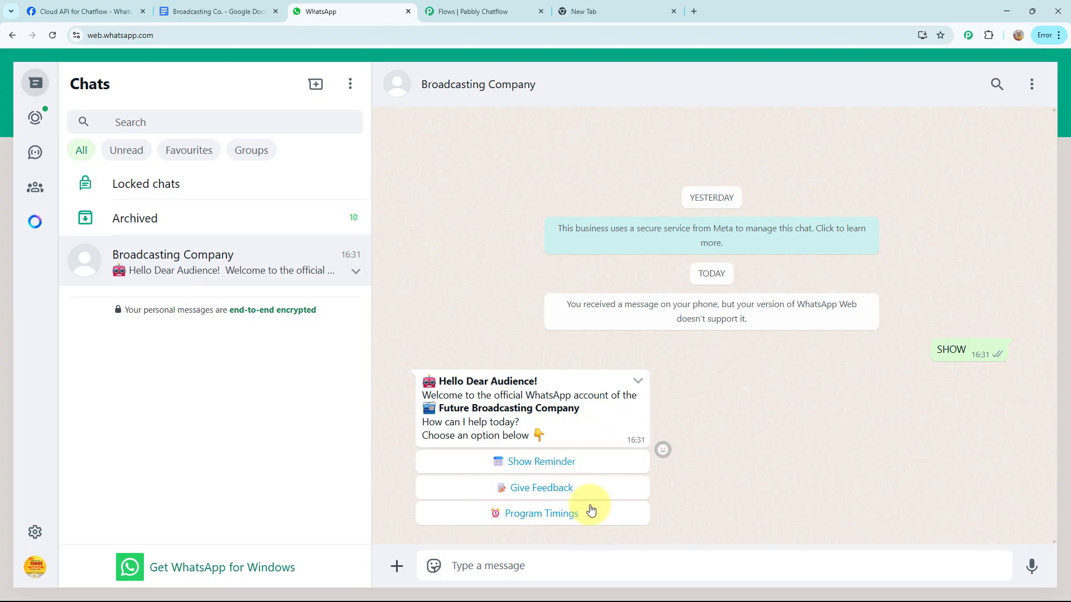
In the Broadcasting Company chat, request a show reminder for News at Noon and ask for the Program Timings
left_click(551, 462)
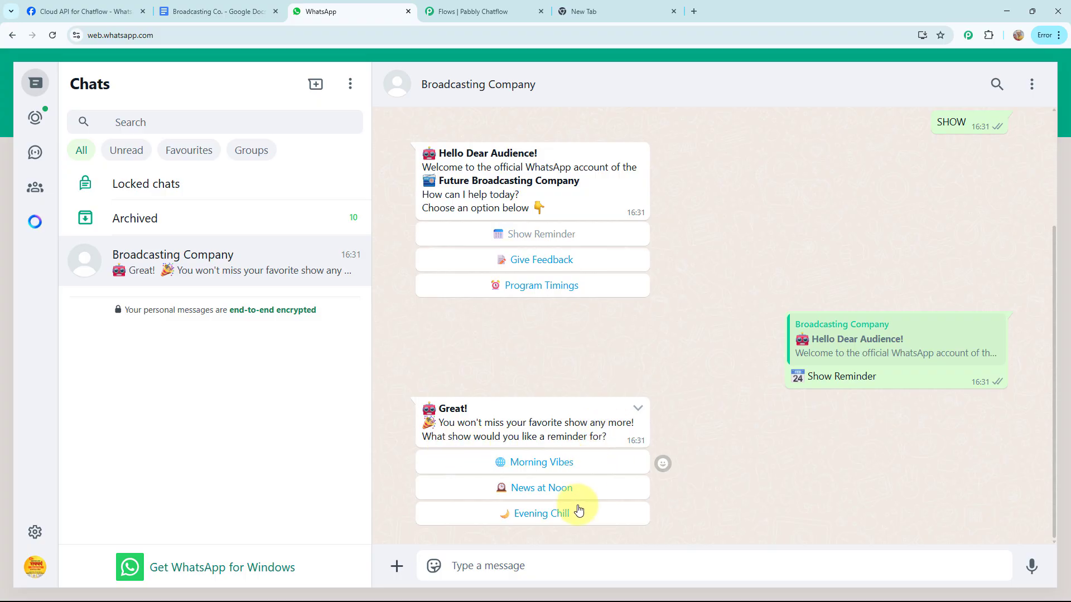
left_click(545, 490)
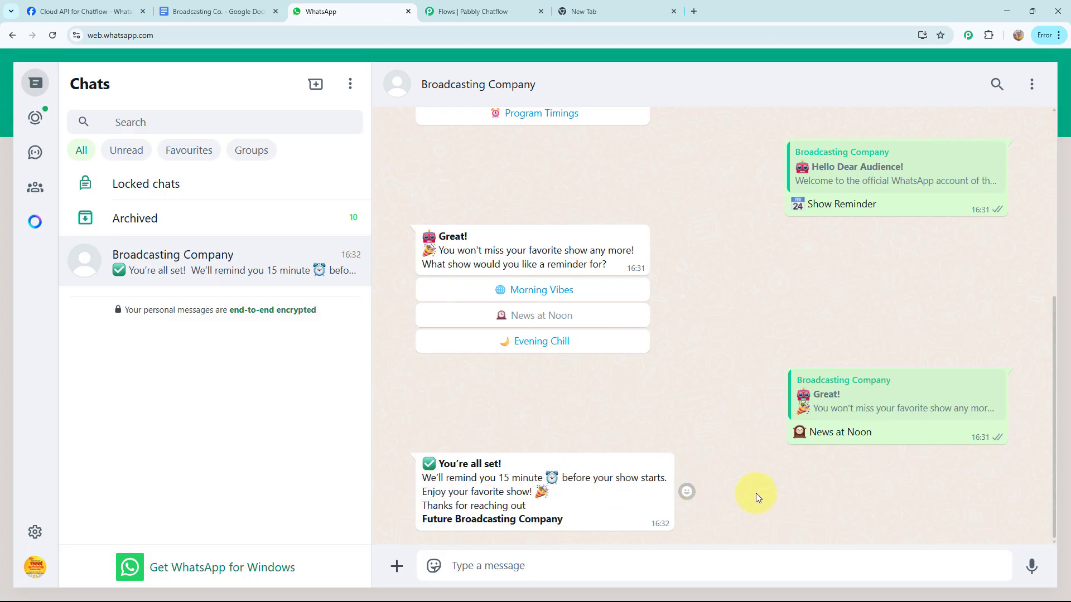
scroll(755, 493, "up", 5)
left_click(562, 392)
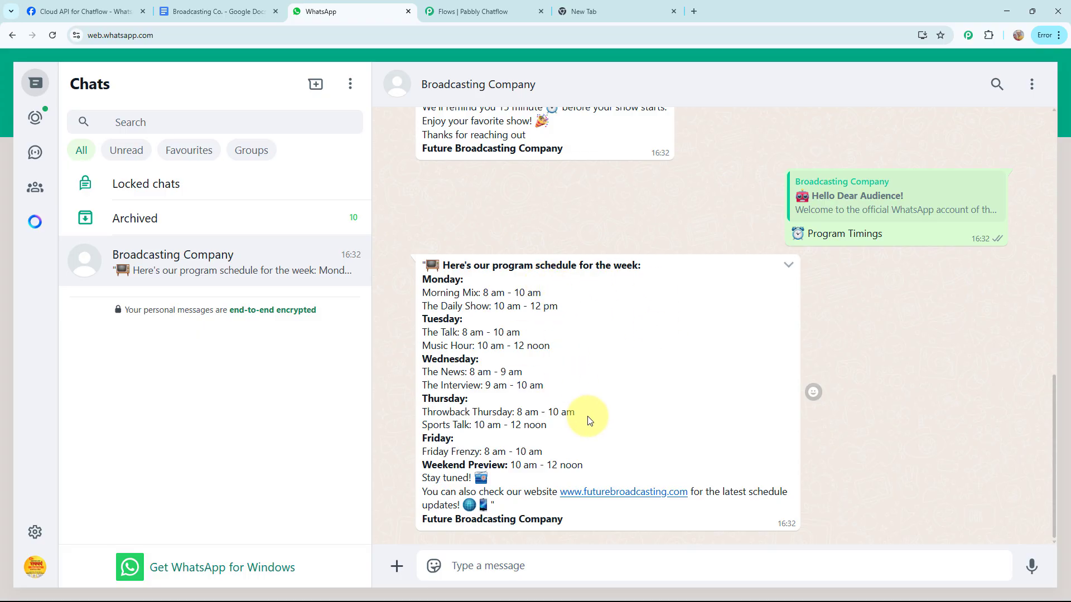
scroll(895, 354, "up", 4)
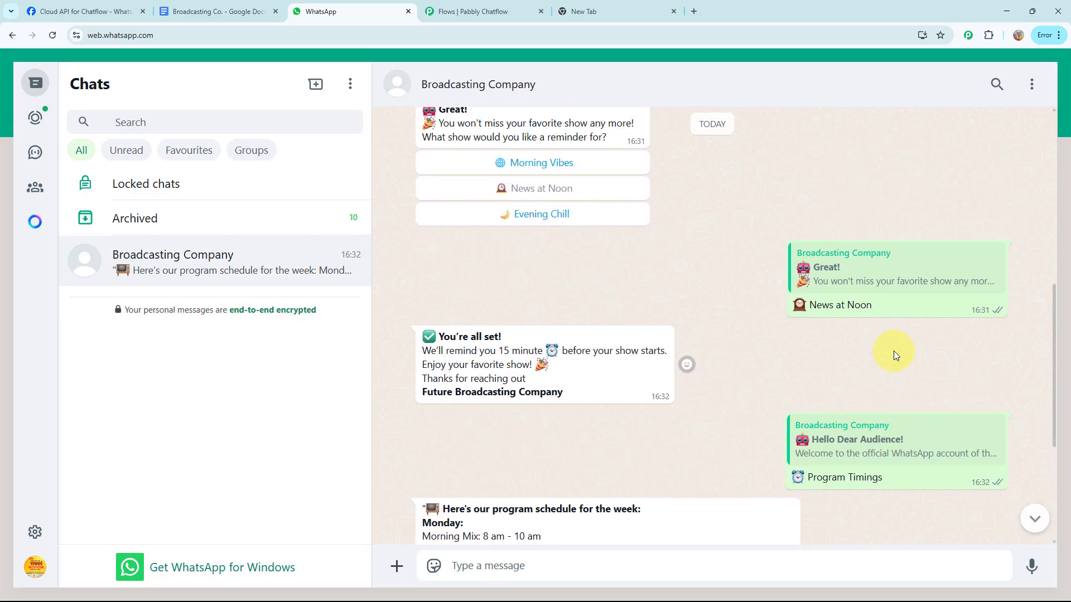
scroll(893, 350, "up", 1)
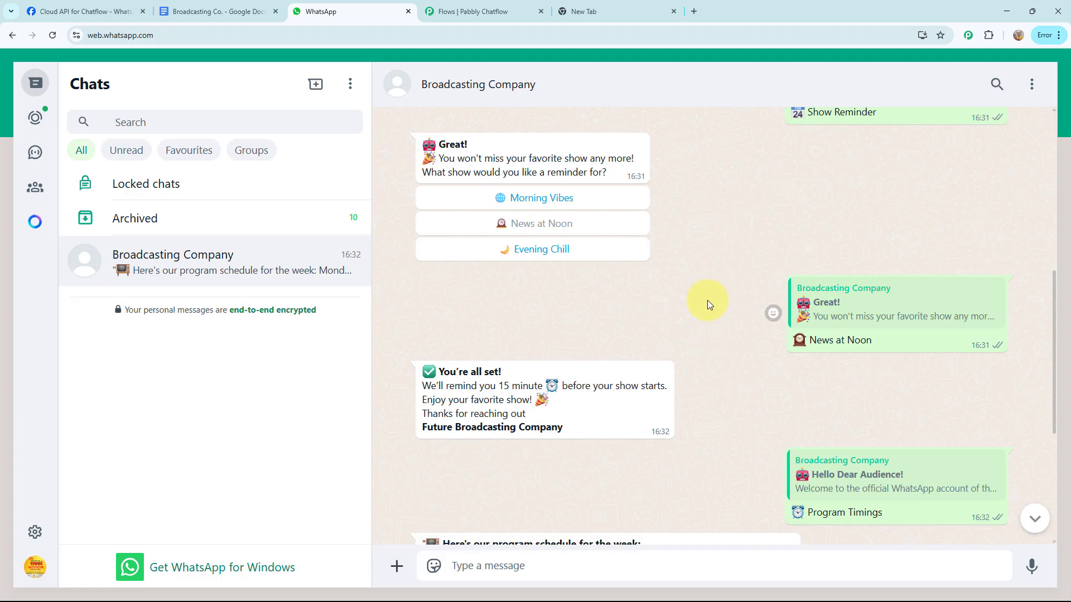
Open the Pabbly Chatflow website at pabbly.com/chatflow in the empty browser tab
left_click(617, 16)
left_click(583, 40)
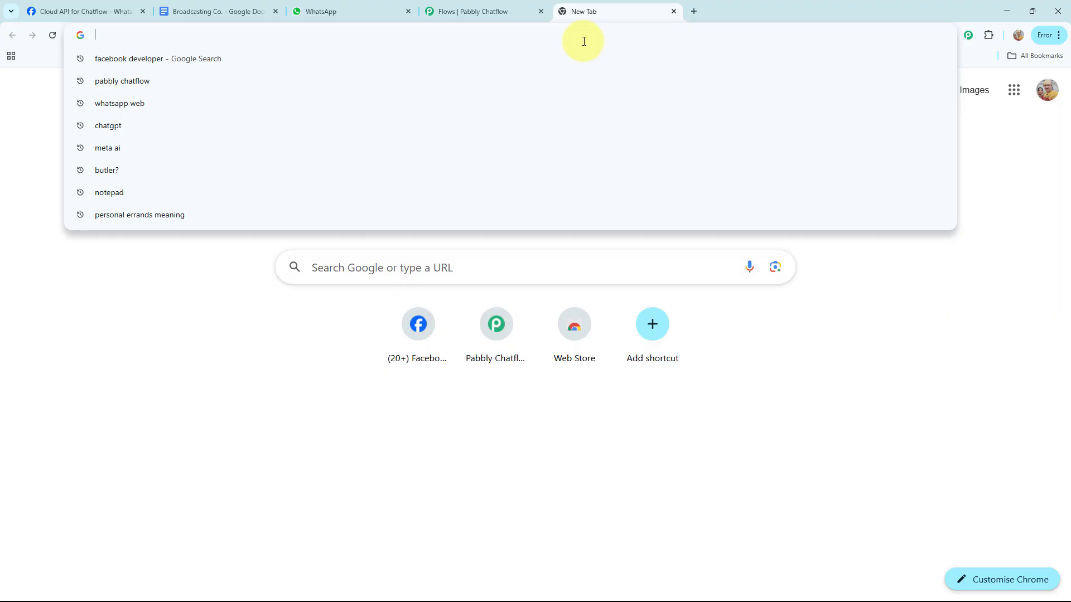
type("PABB")
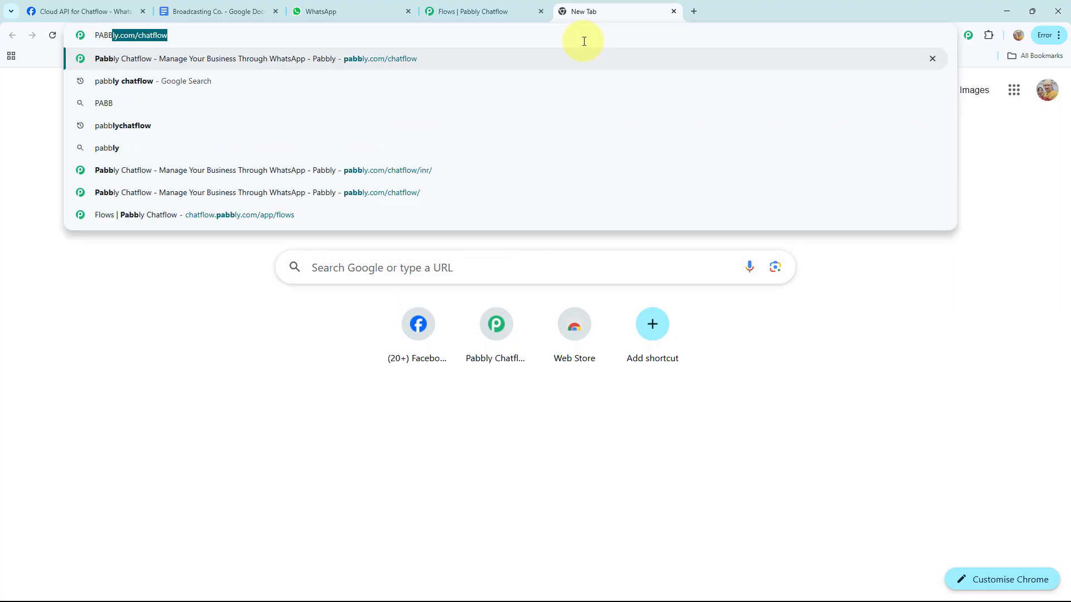
type("LY.C")
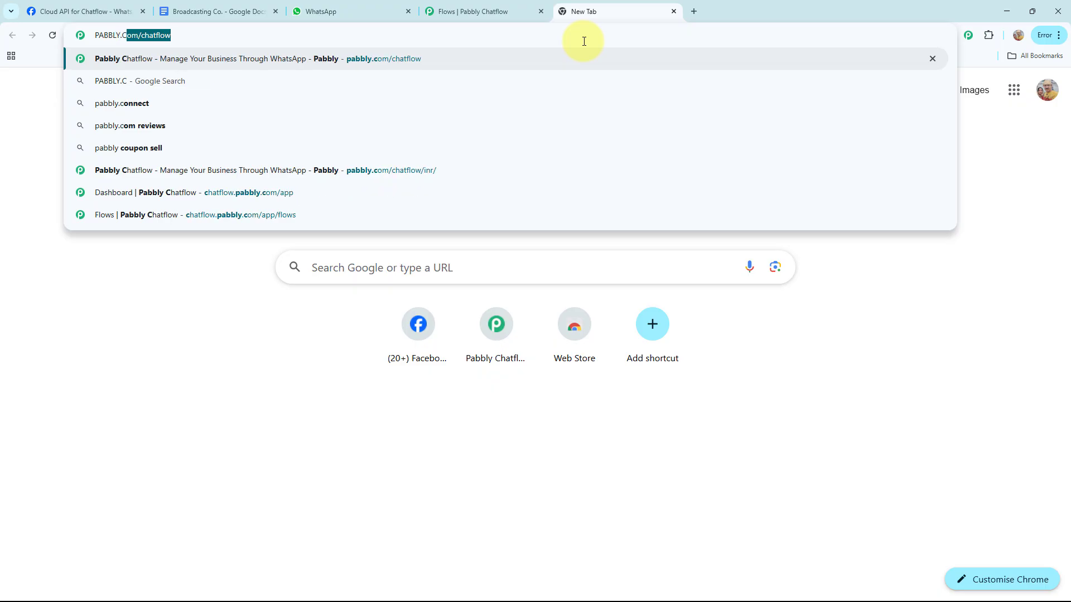
type("OM/")
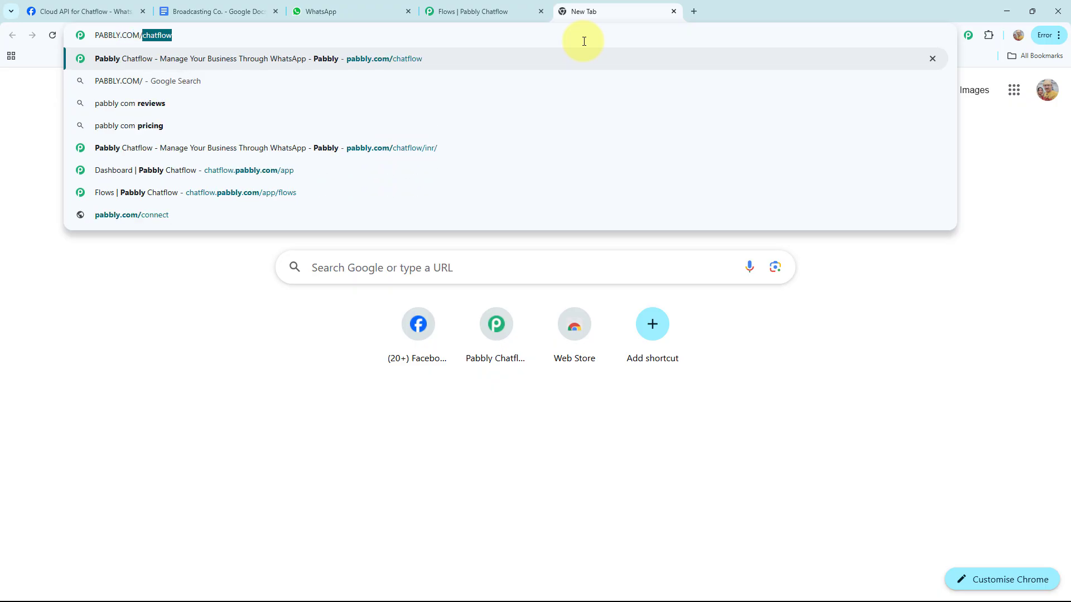
type("CHATFLOW")
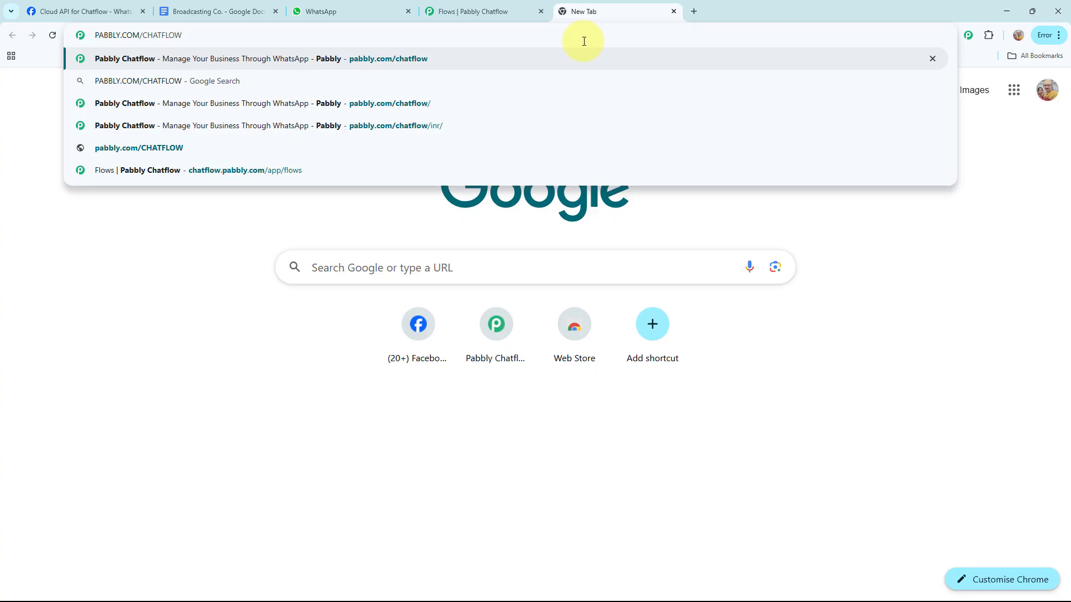
key("Return")
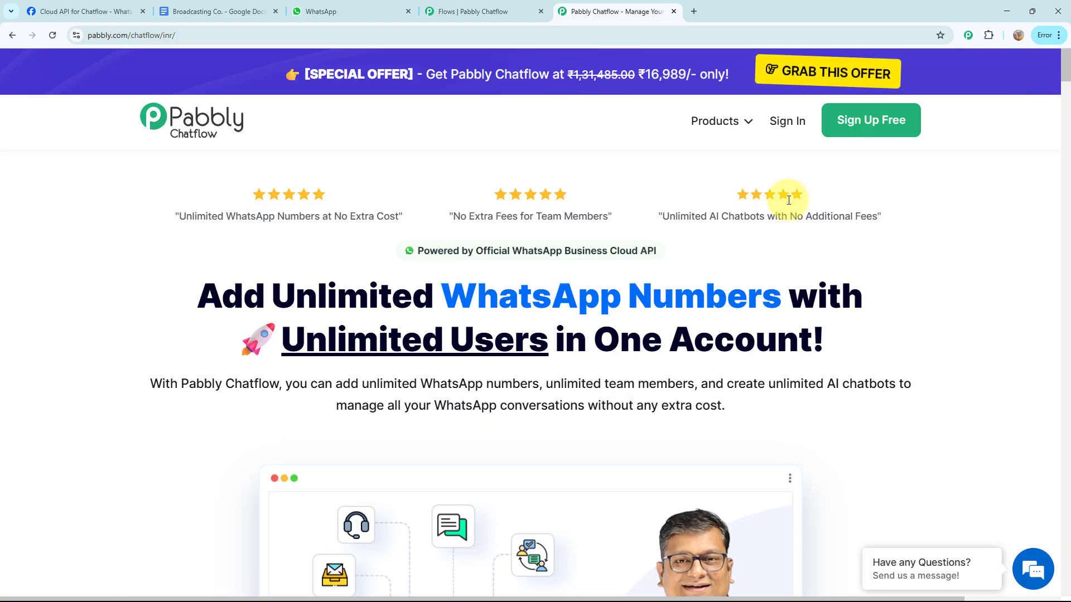
Sign in to Pabbly and access the Pabbly Chatflow application
left_click(785, 128)
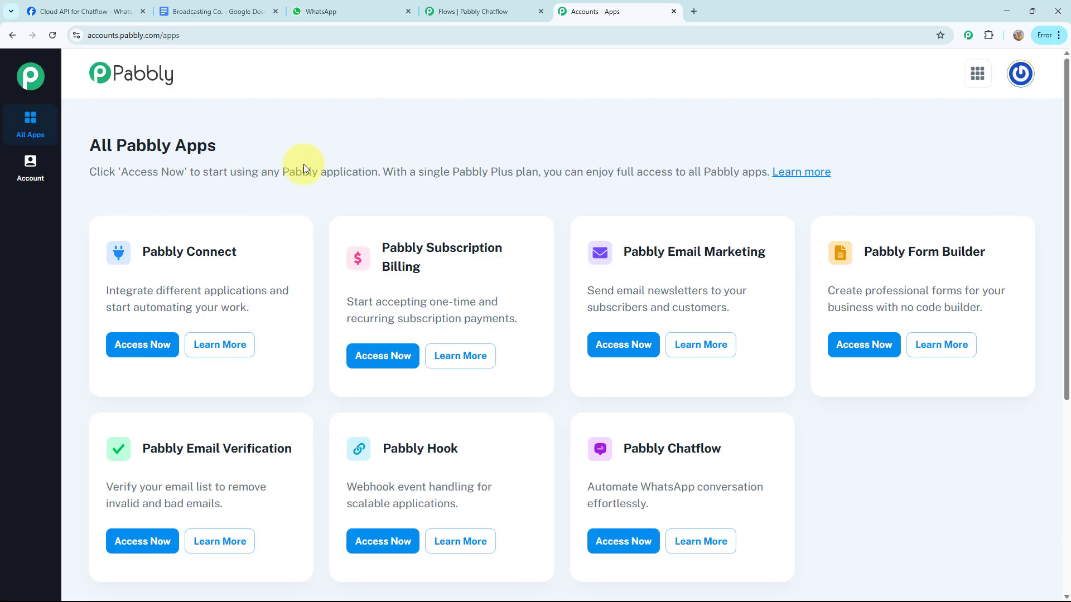
scroll(875, 394, "down", 2)
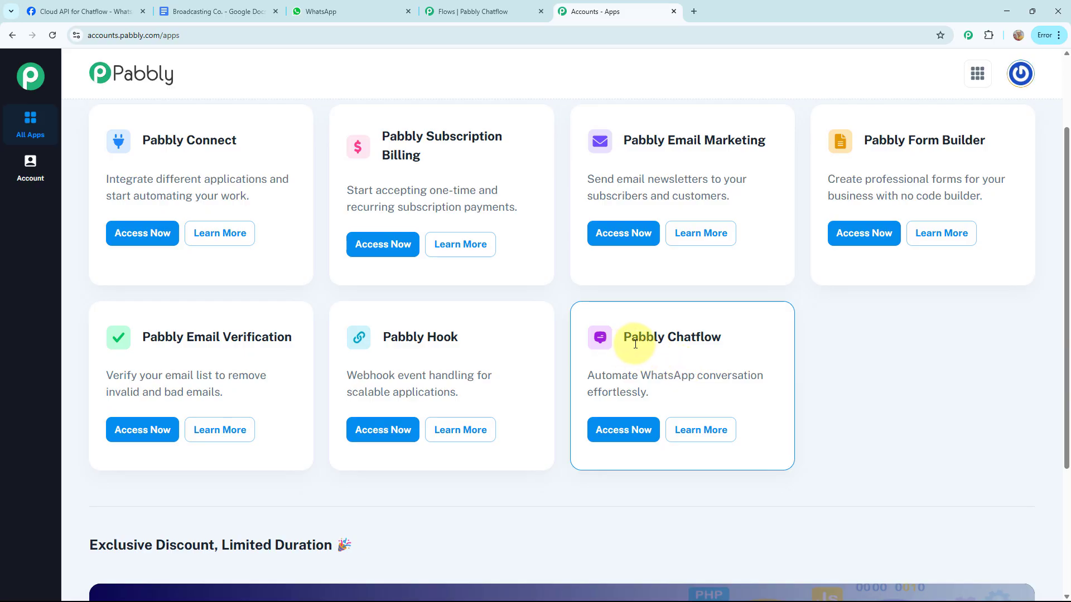
left_click(623, 431)
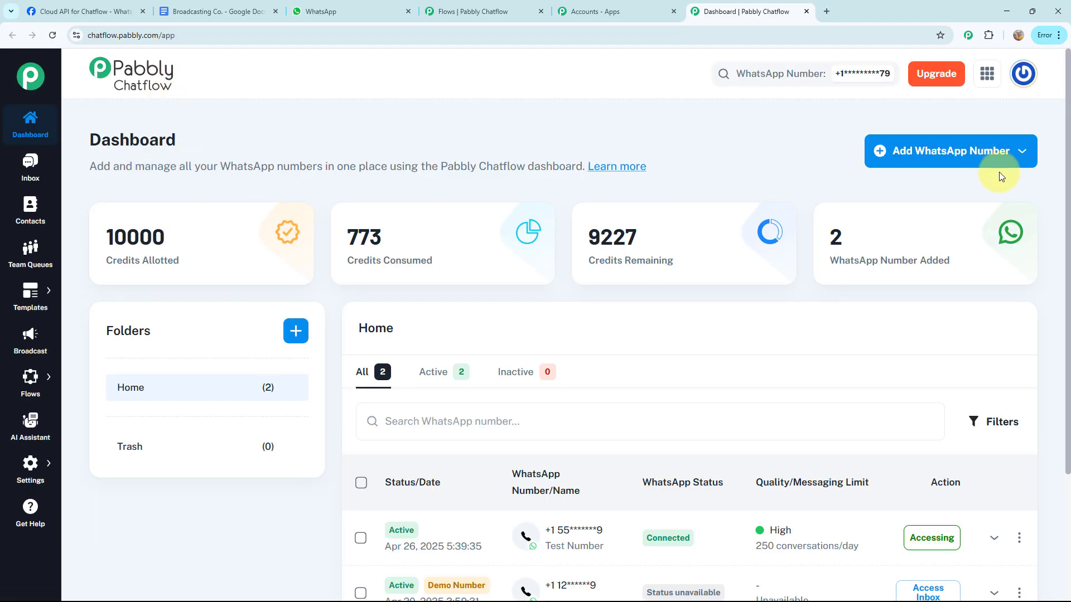
Review the connection options for adding a WhatsApp number and the form for creating a dashboard folder
left_click(1021, 152)
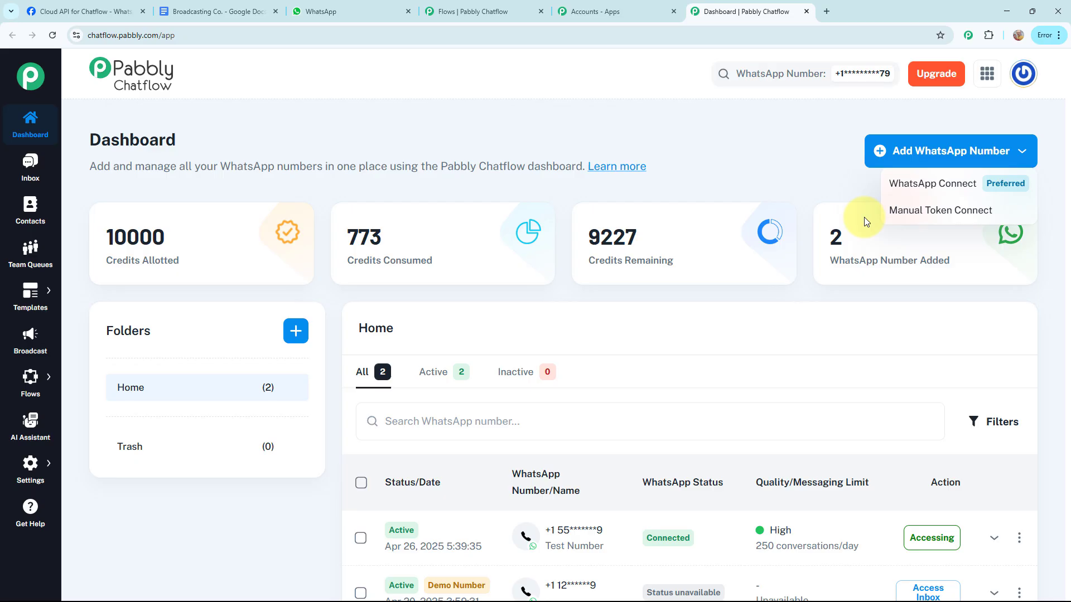
left_click(848, 177)
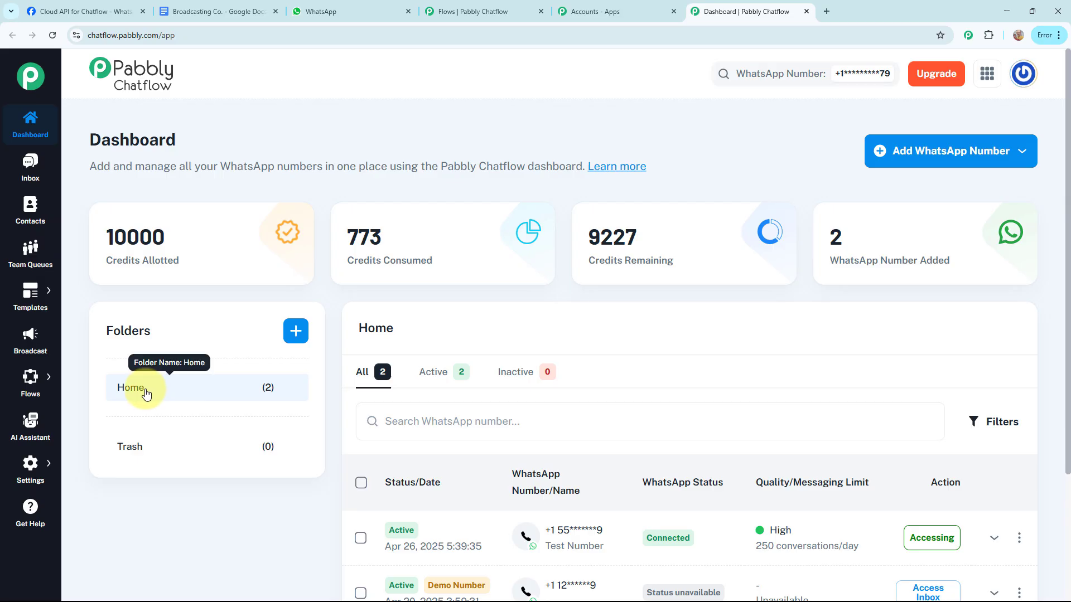
left_click(296, 332)
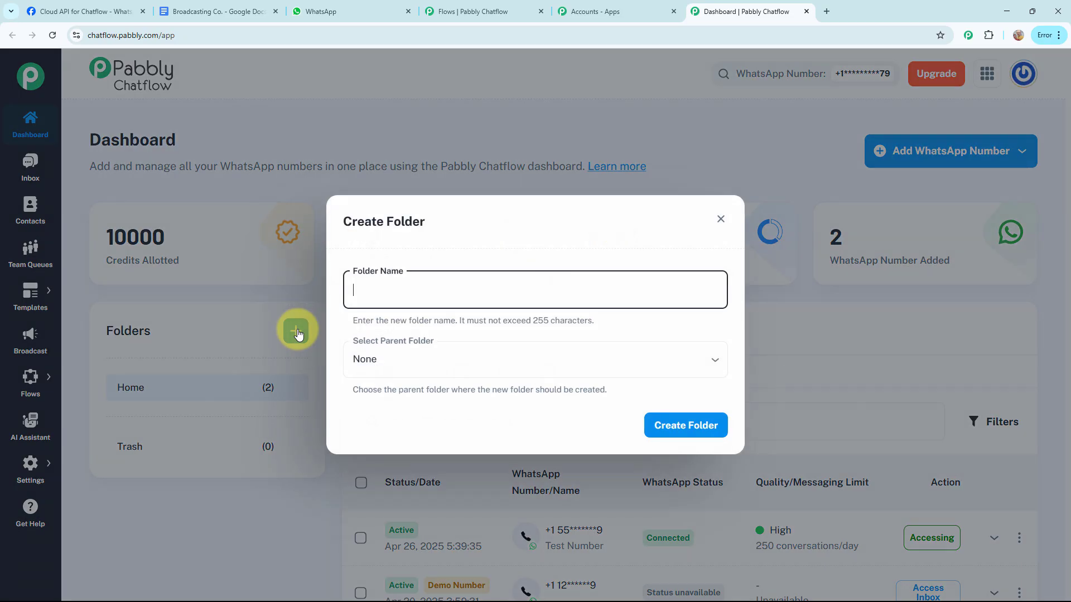
left_click(721, 219)
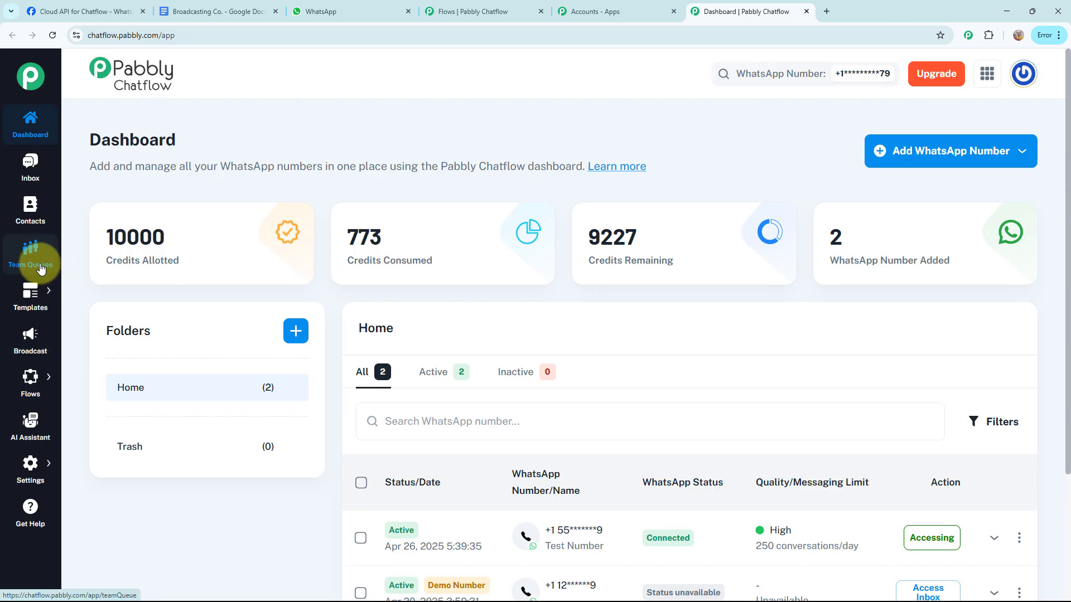
Go to the Flow Builder and open the existing flow WhatsApp Chatbot for Broadcasting Company
mouse_move(42, 307)
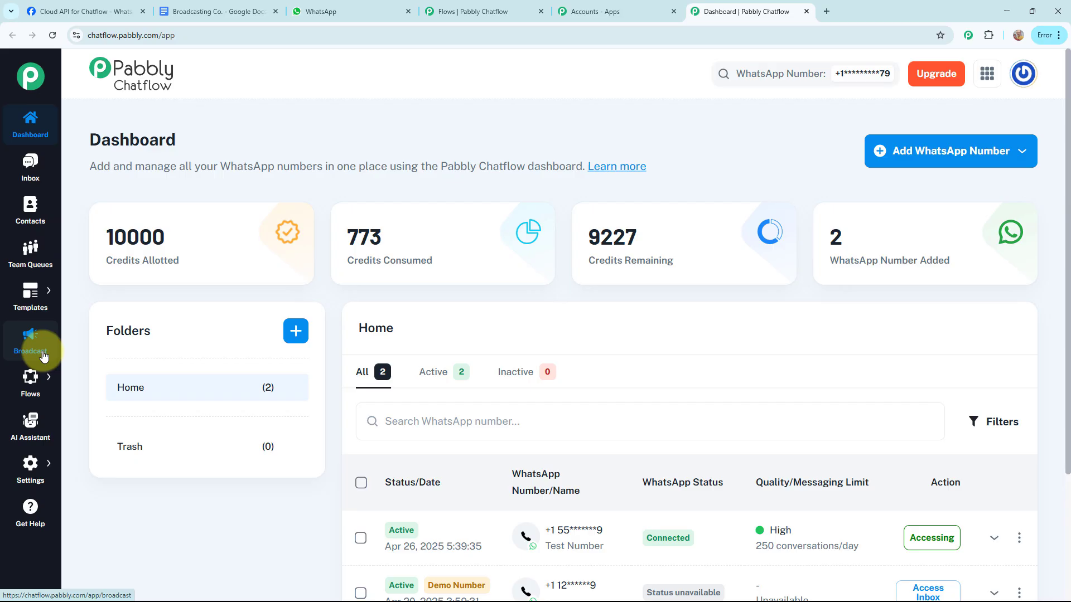
mouse_move(37, 393)
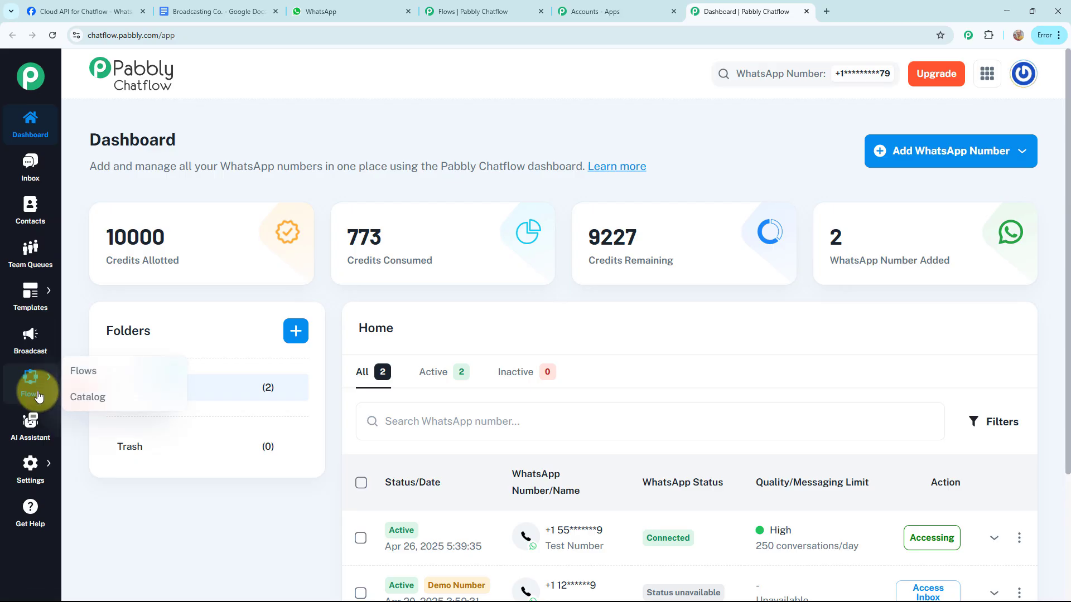
mouse_move(37, 470)
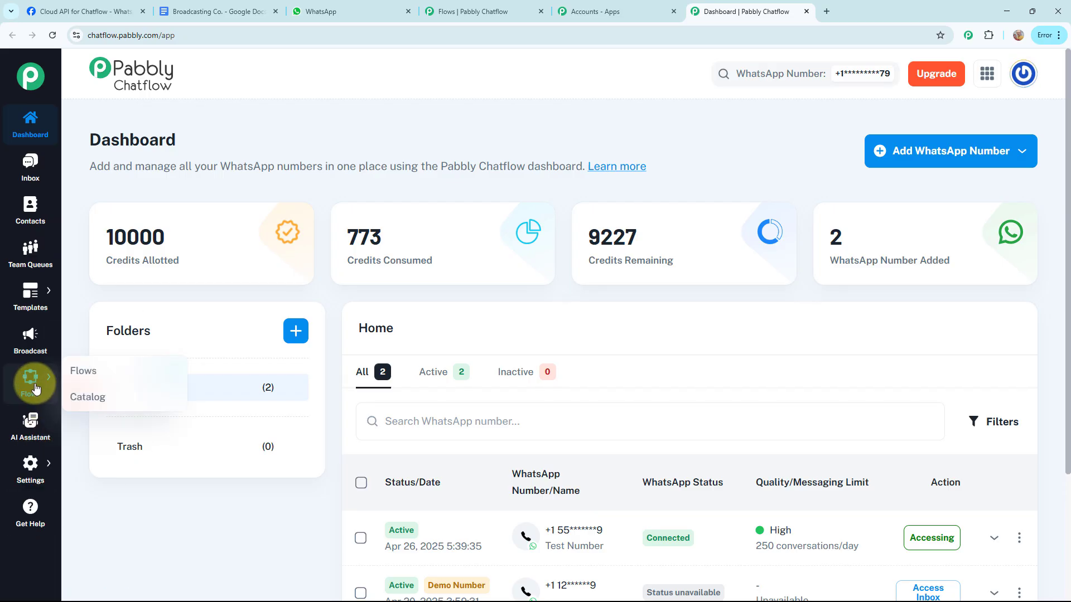
left_click(87, 378)
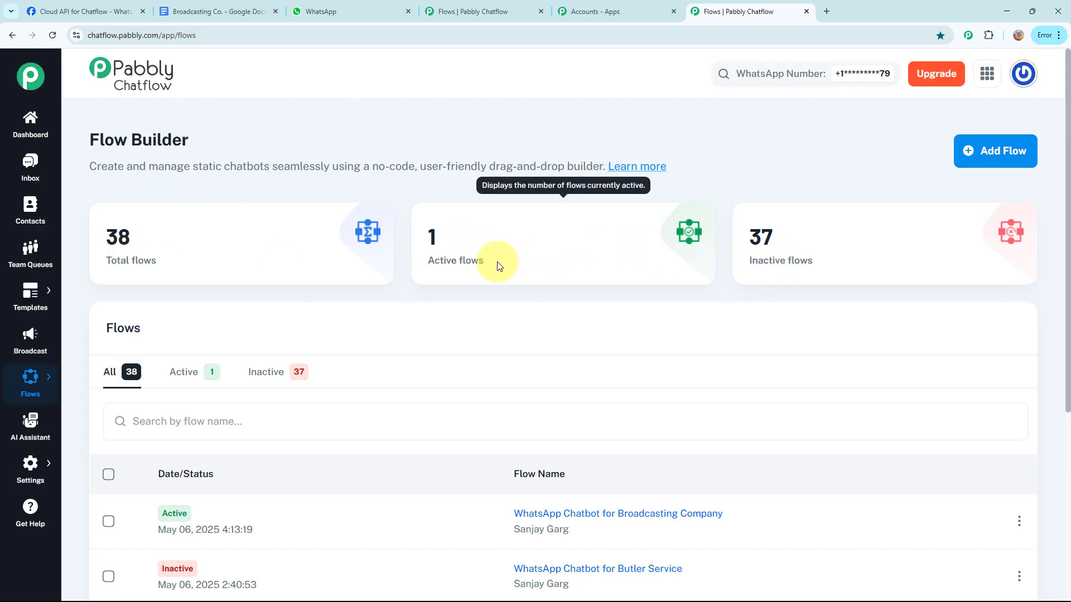
scroll(498, 266, "down", 2)
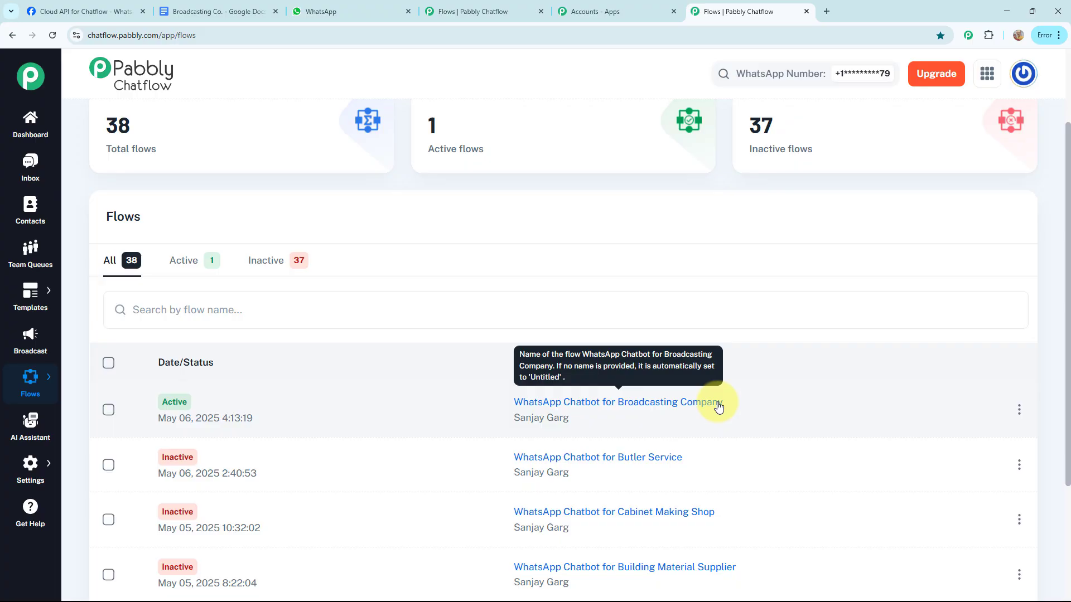
left_click(617, 403)
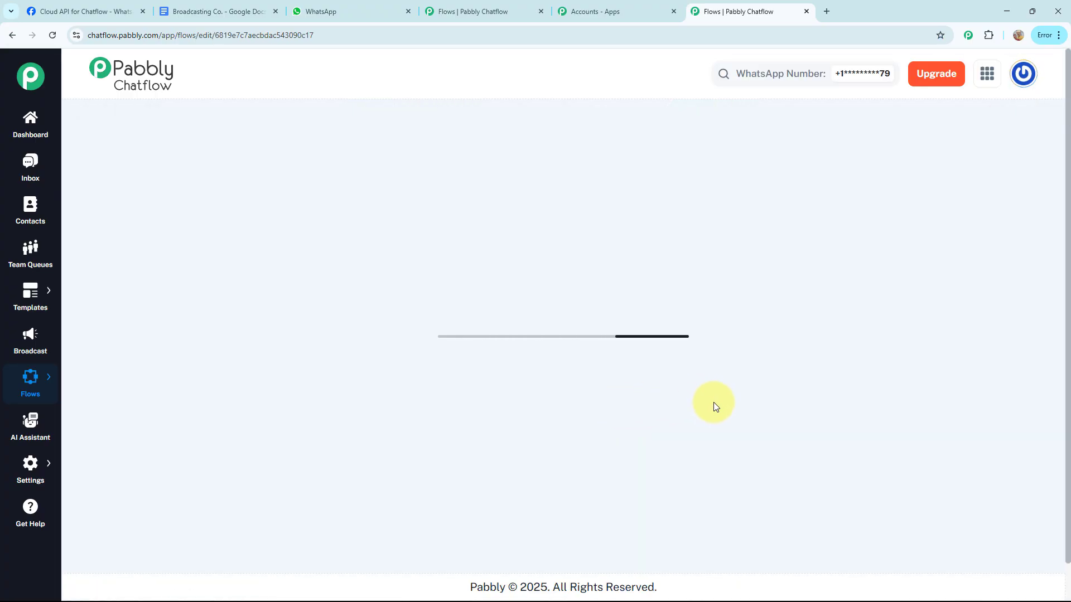
Set the WhatsApp Chatbot for Broadcasting Company flow to inactive and save it
left_click_drag(484, 478, 433, 405)
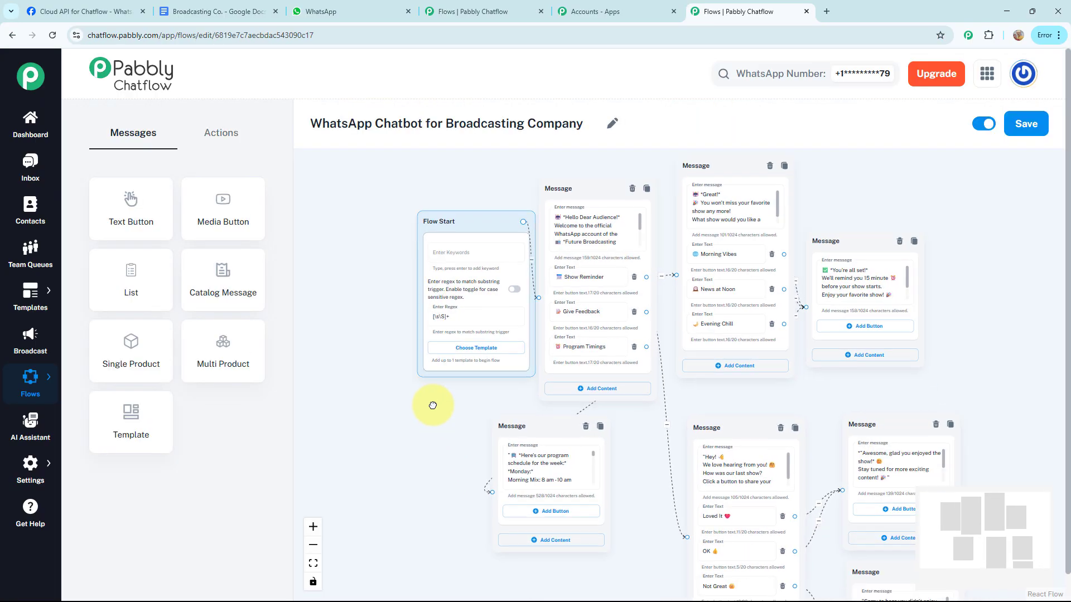
scroll(418, 413, "down", 3)
left_click_drag(855, 396, 834, 337)
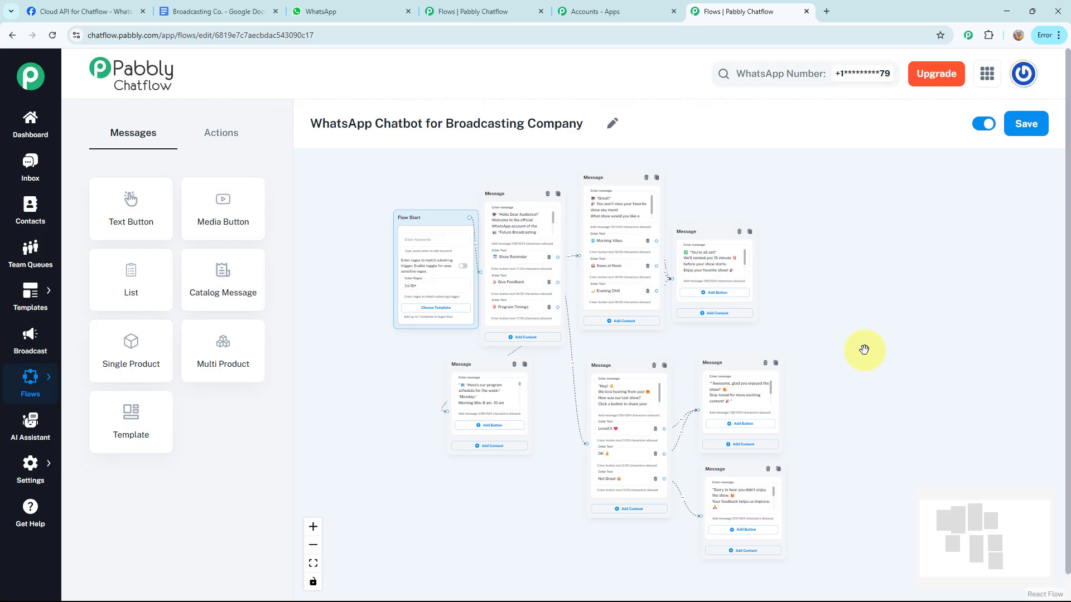
left_click(983, 124)
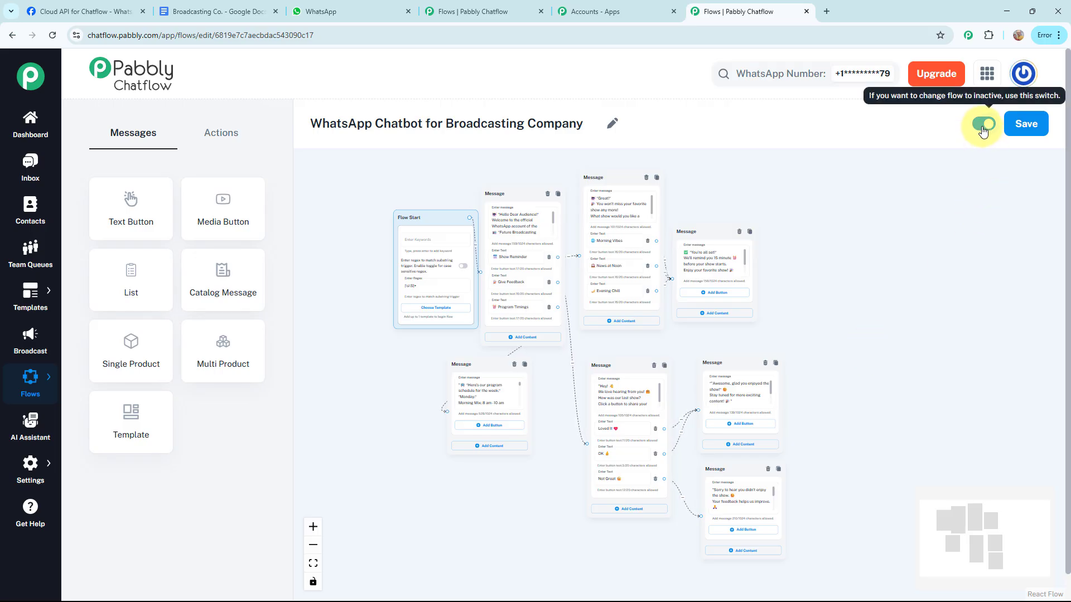
left_click(1025, 139)
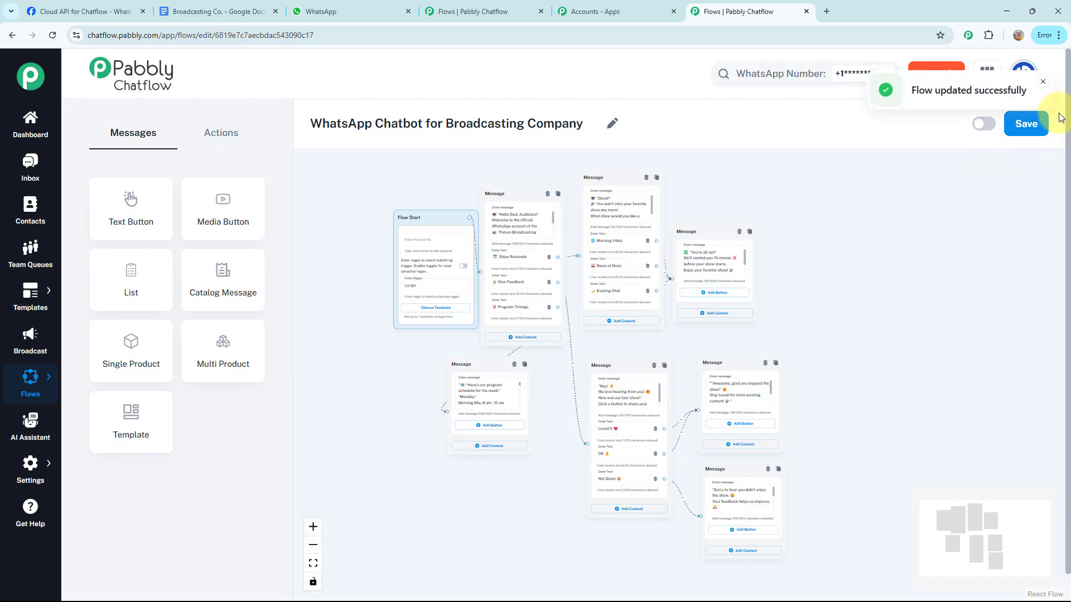
left_click(1043, 82)
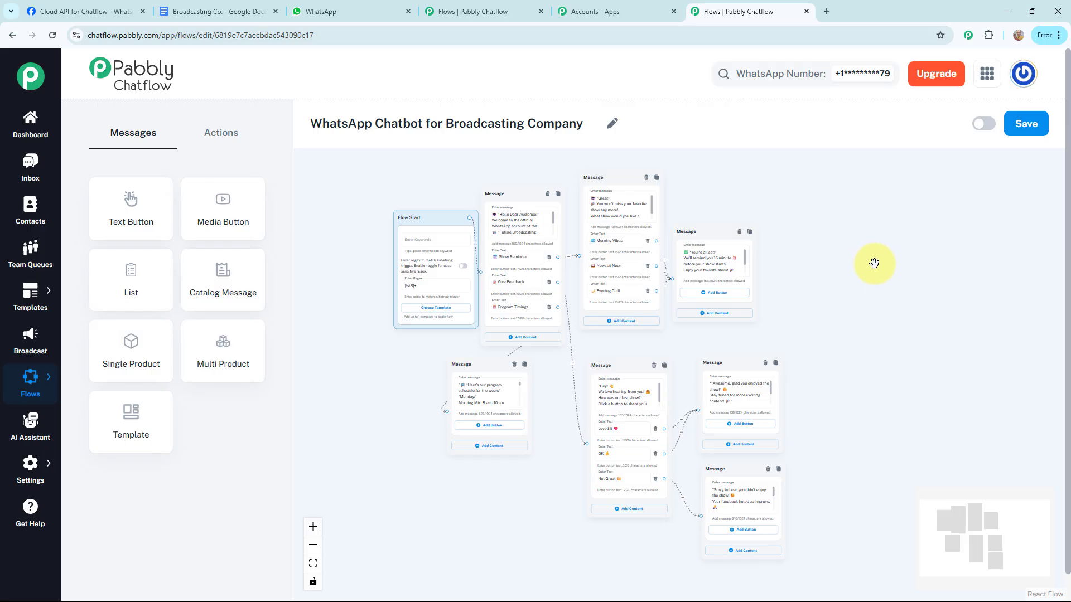
Add a new flow in the Flow Builder and name it "WhatsApp Chatbot for Broadcasting Company Test"
mouse_move(30, 385)
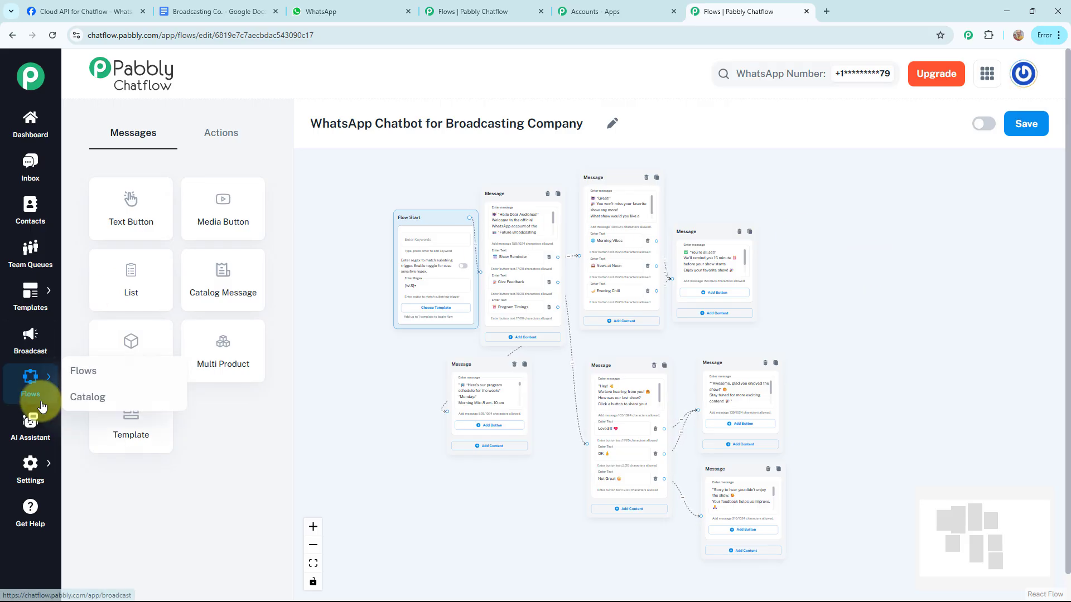
left_click(98, 371)
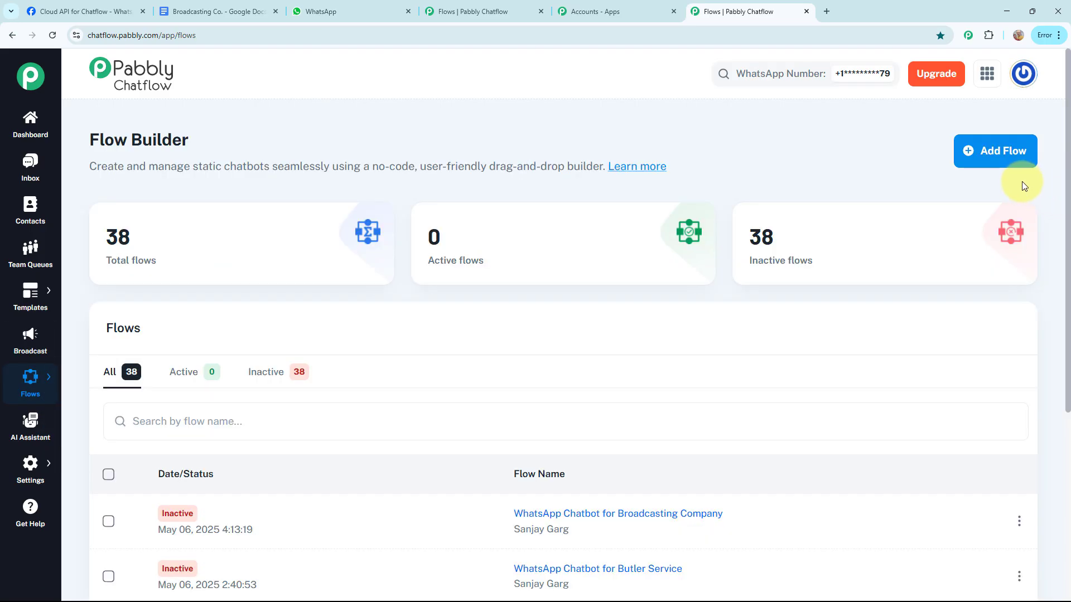
left_click(998, 160)
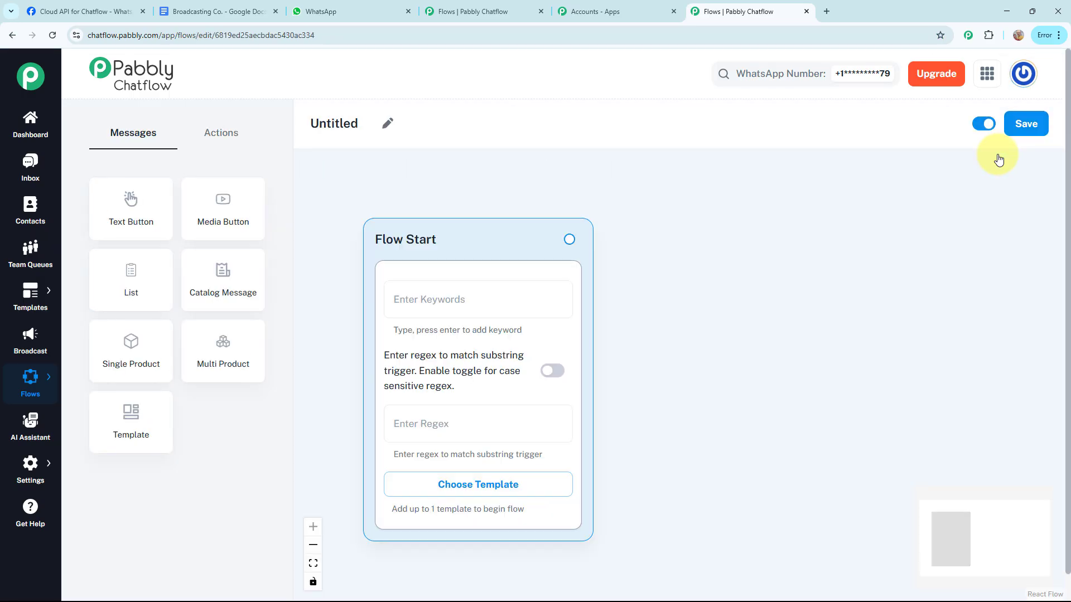
left_click(386, 125)
type("WhatsApp Chatbot for Broadcasting Company Test")
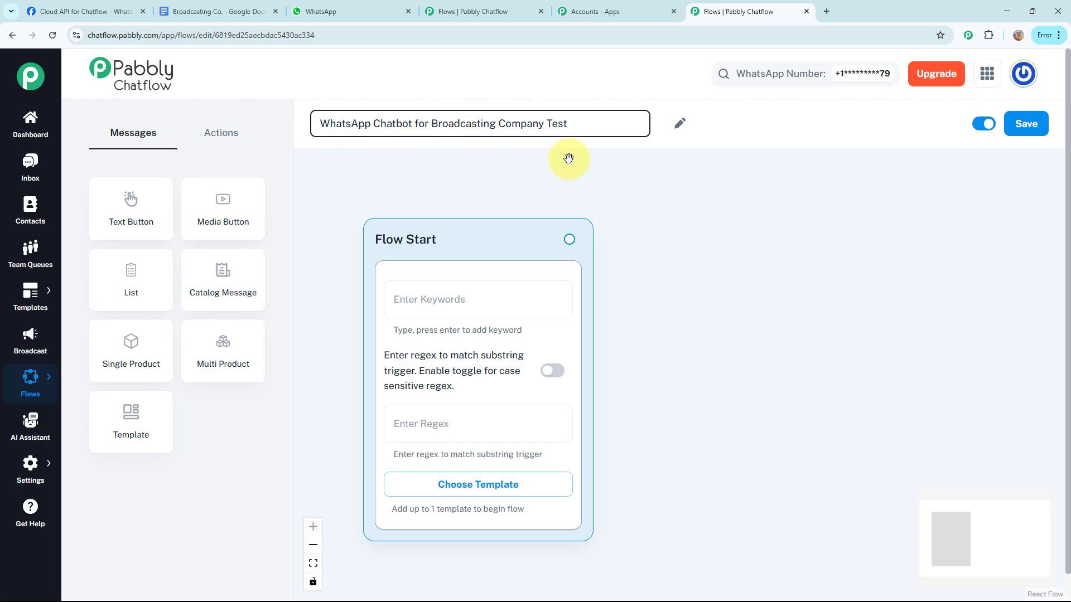
Examine the Flow Start trigger options for keywords, regex and template
left_click_drag(498, 246, 449, 190)
left_click(477, 381)
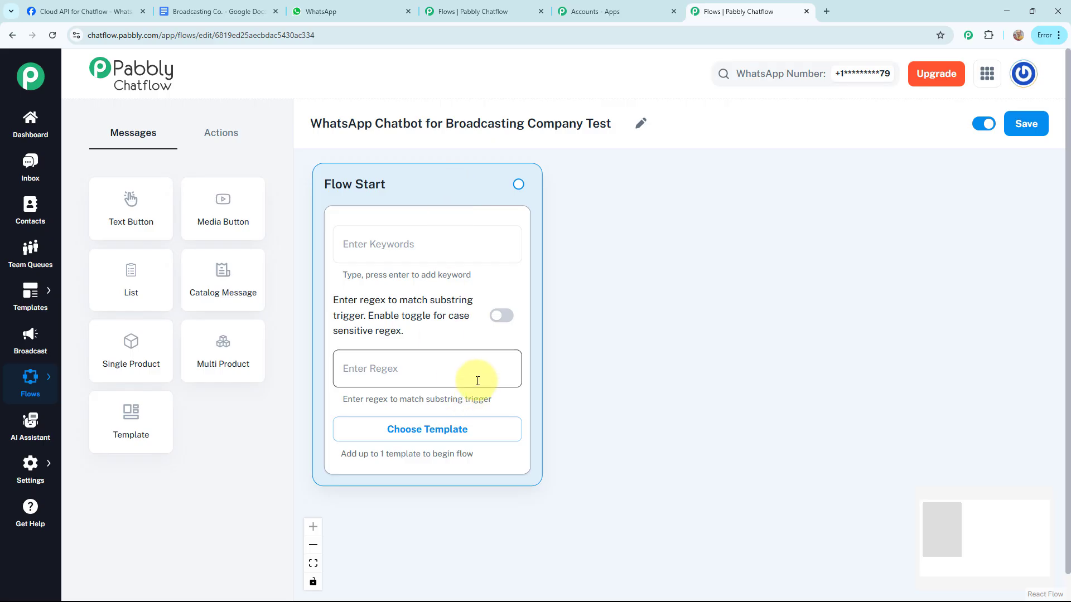
left_click(437, 234)
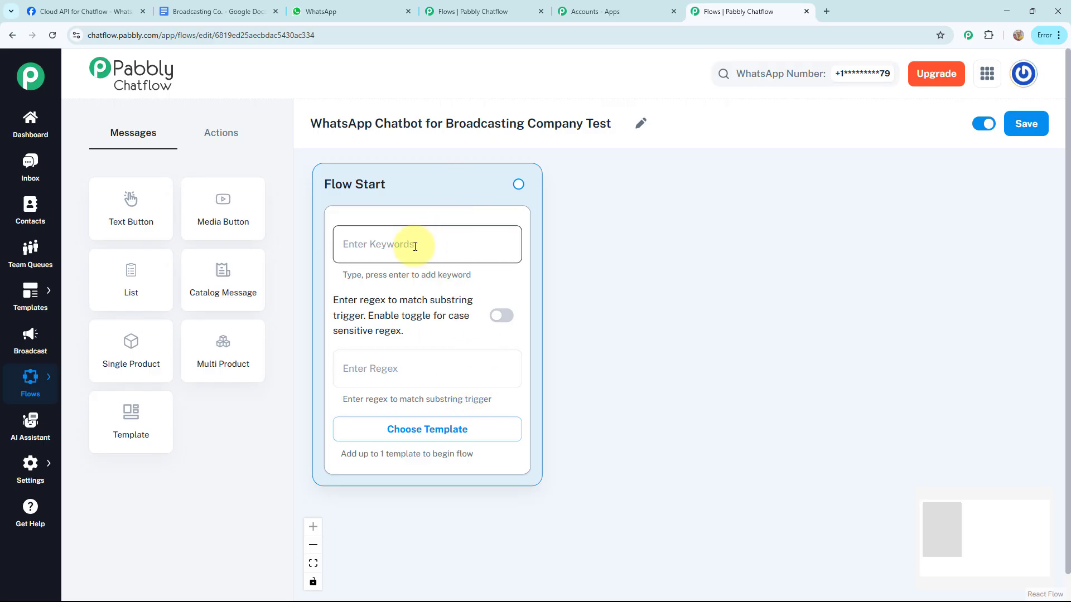
left_click(410, 366)
left_click(426, 438)
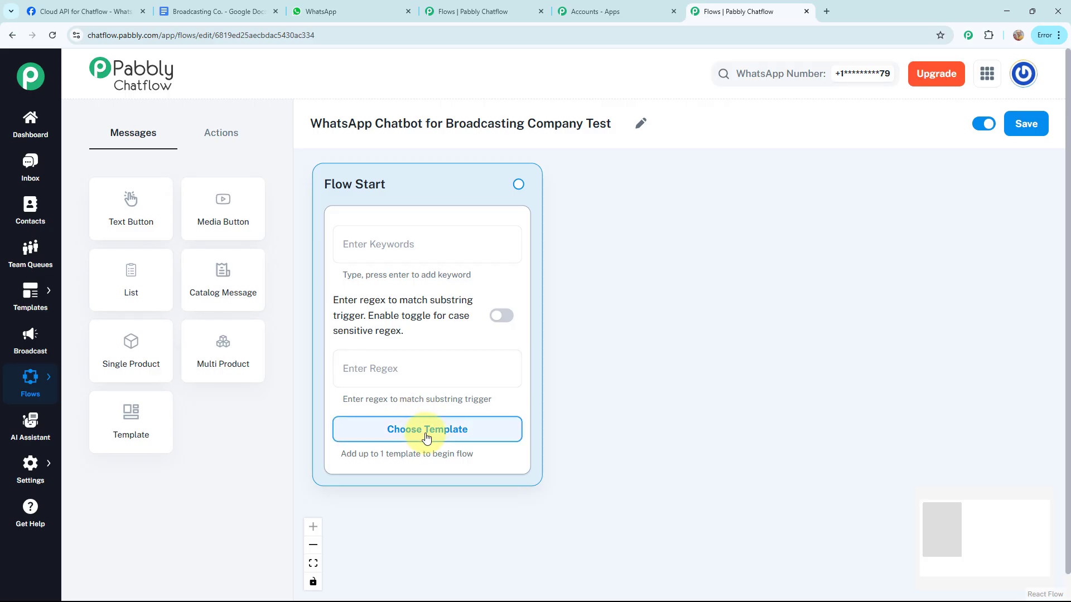
left_click(408, 253)
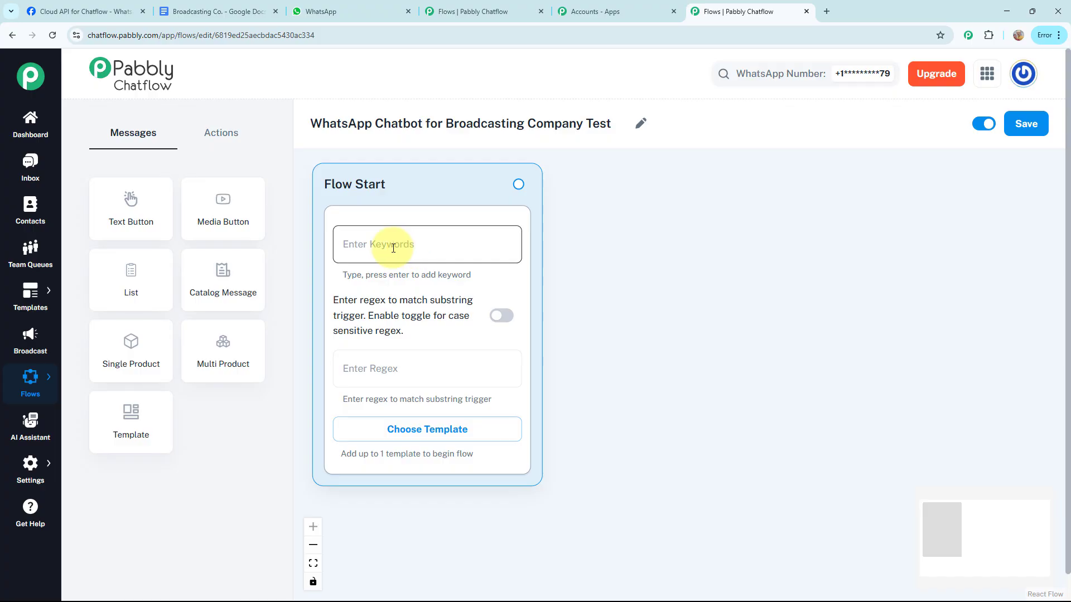
left_click(405, 191)
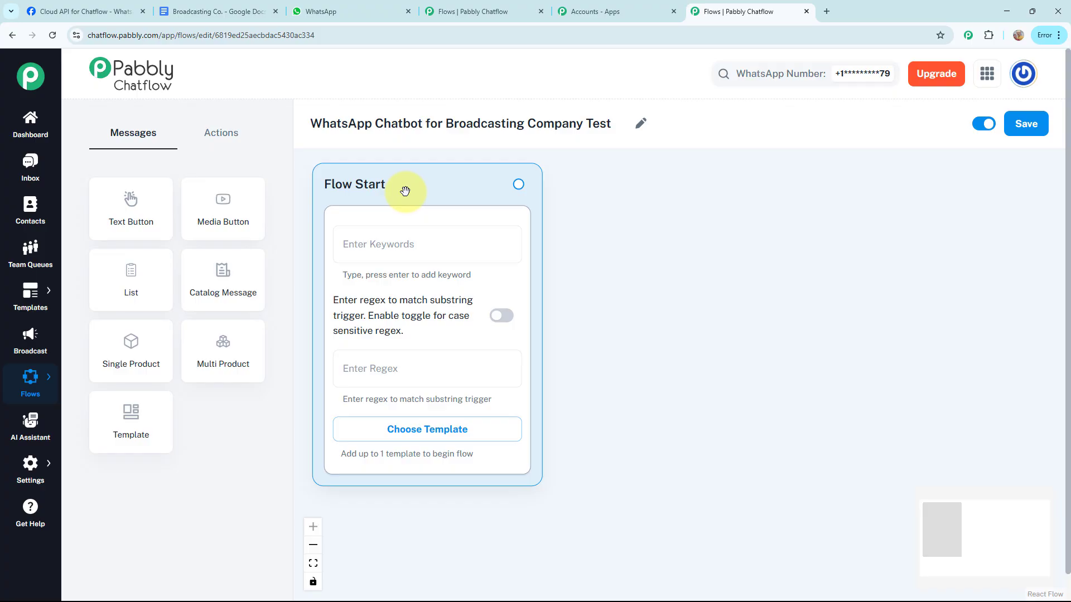
left_click(395, 372)
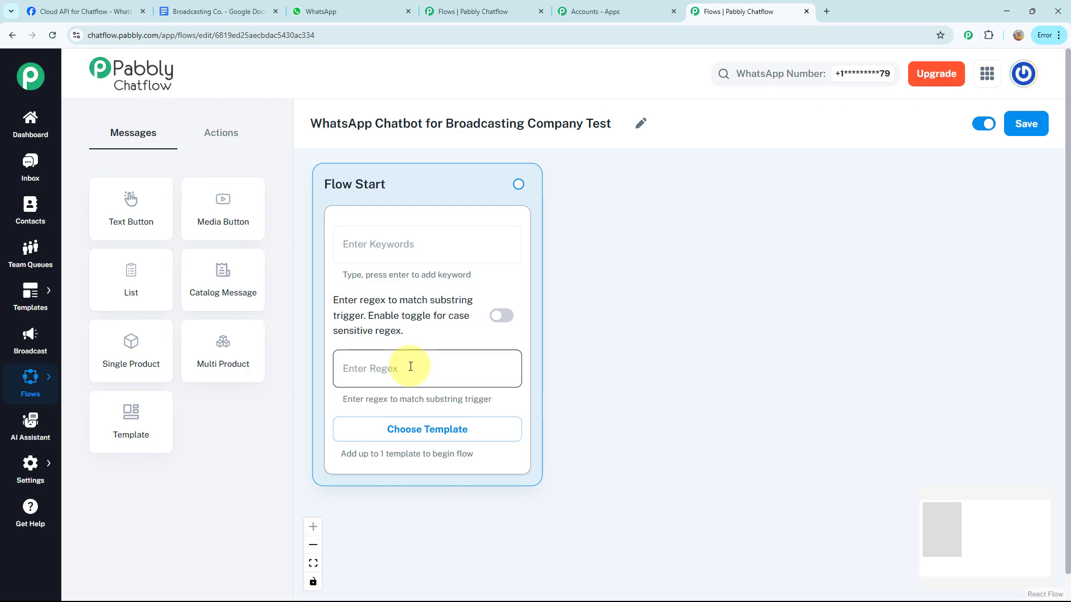
left_click(385, 247)
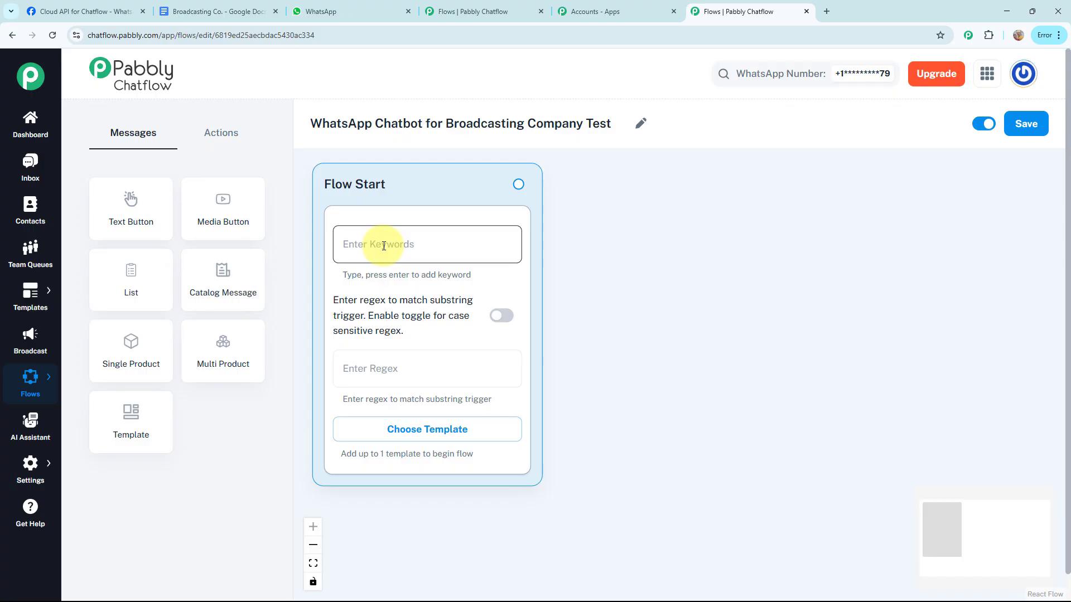
left_click(404, 370)
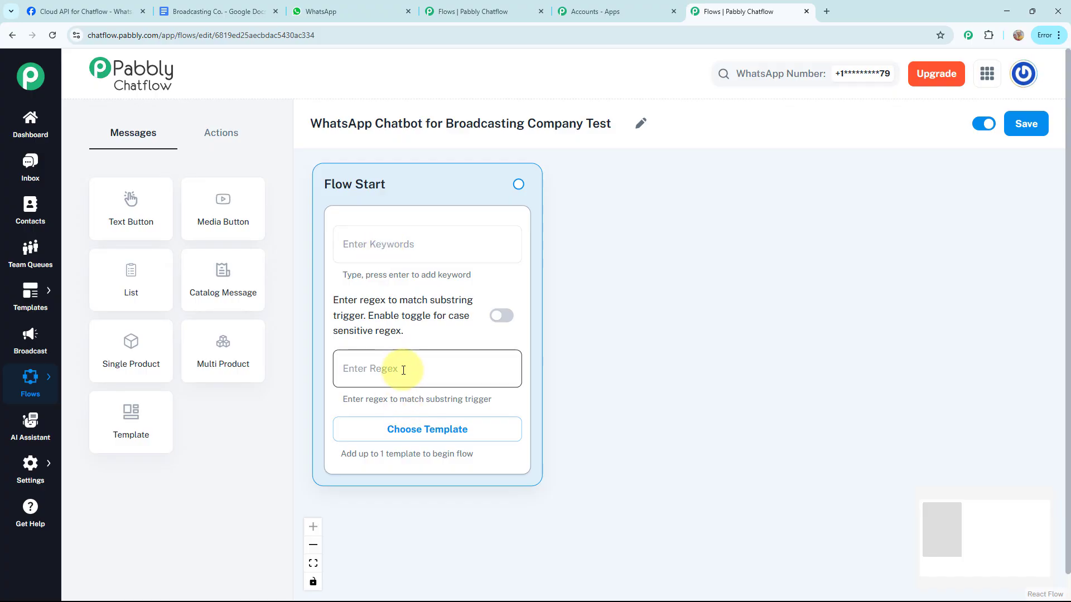
left_click(443, 436)
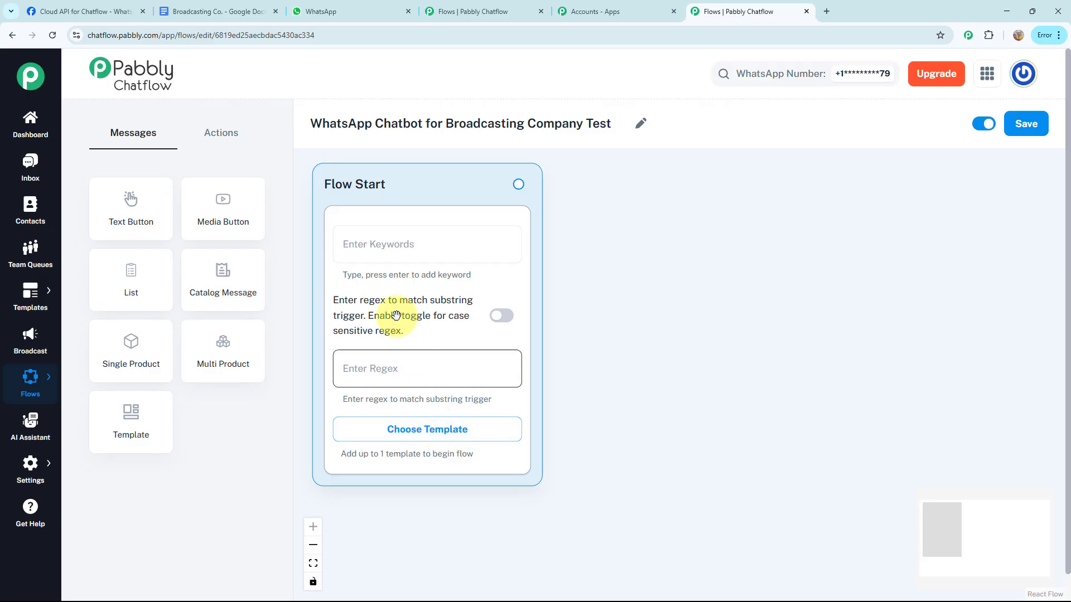
Set the Flow Start regex trigger to [\s\S]+
left_click(410, 368)
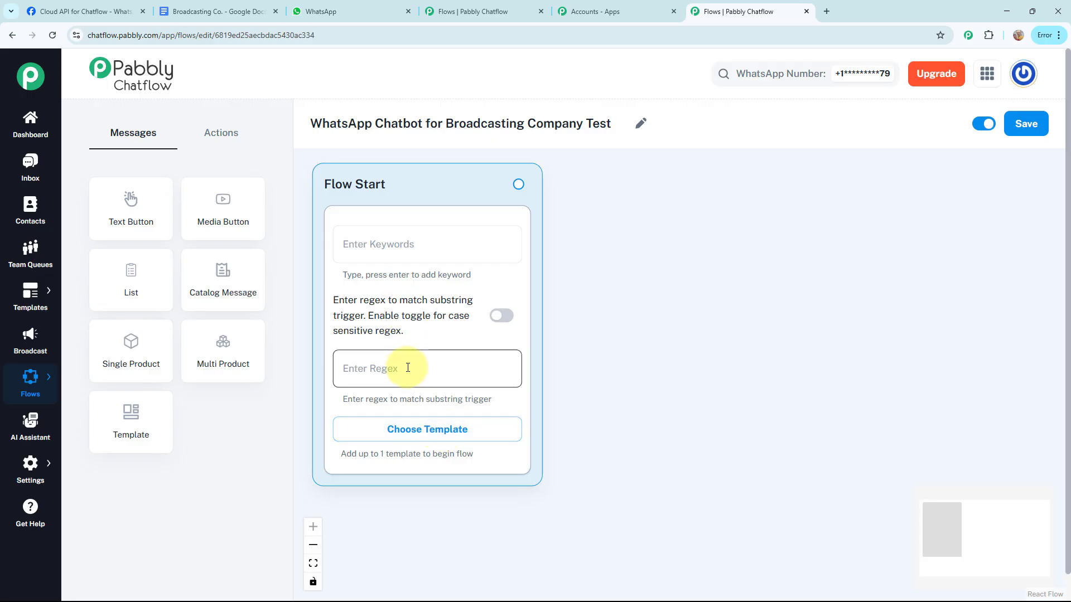
left_click(408, 368)
type("[\\s\\S]+")
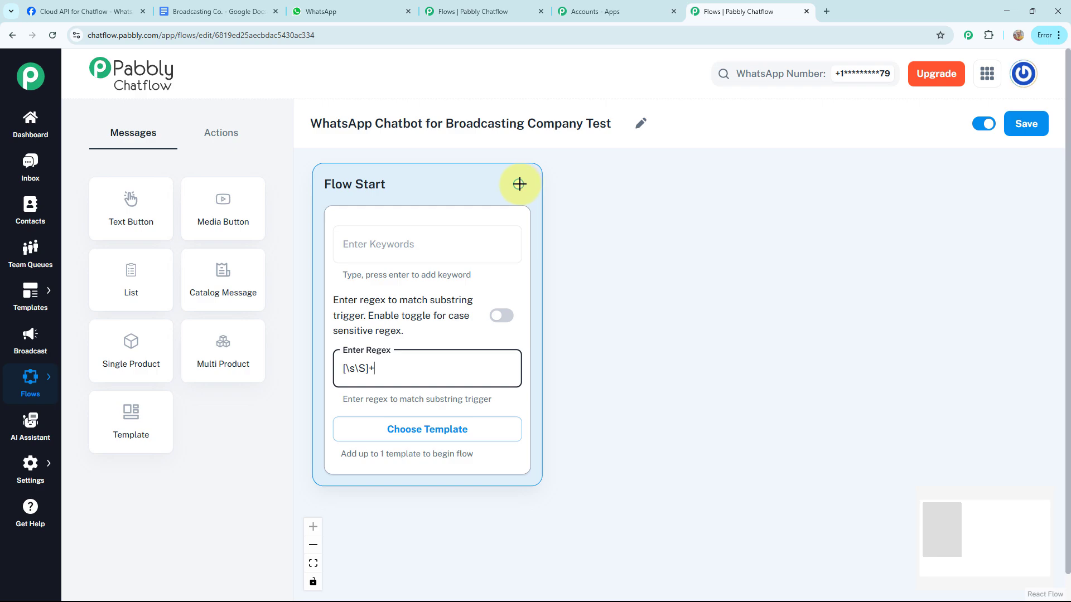
Connect a Text + Button message to Flow Start and paste the Future Broadcasting Company greeting ending "How can I help today? Choose an option below"
left_click_drag(519, 184, 627, 224)
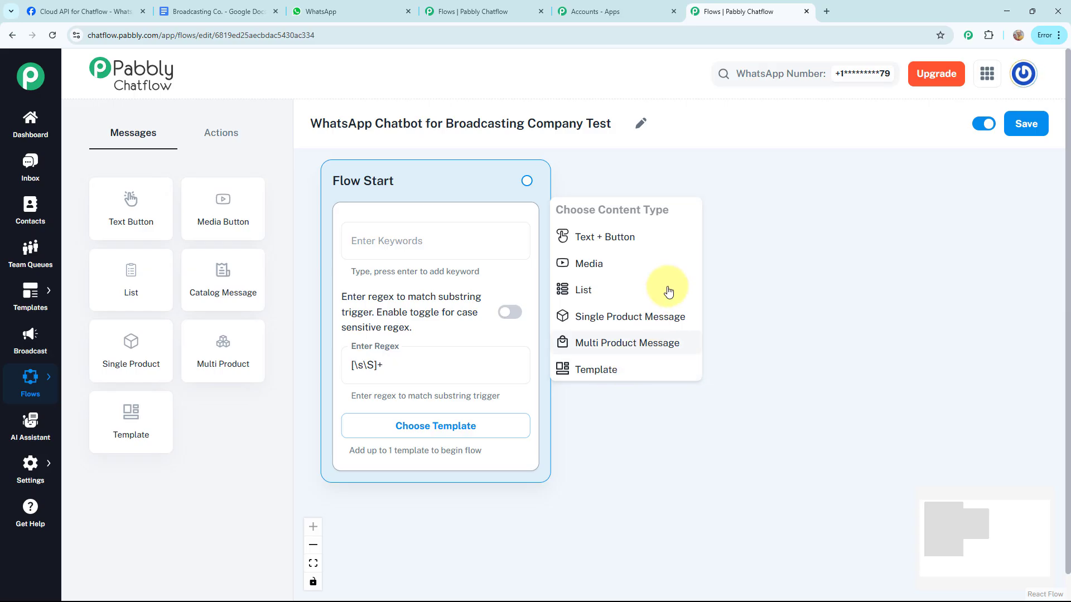
left_click(214, 142)
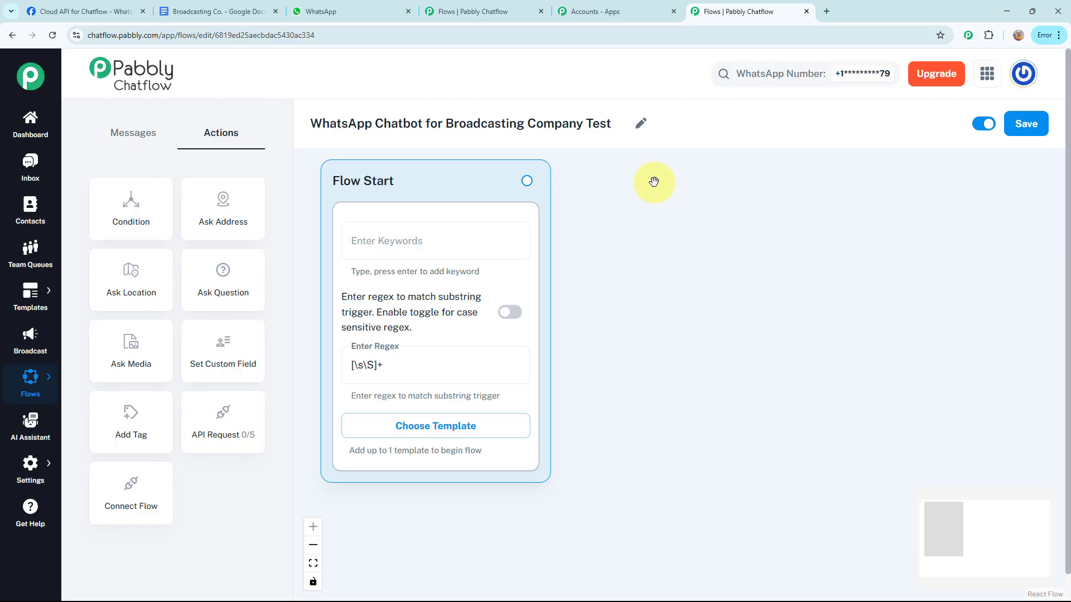
left_click_drag(528, 182, 607, 177)
left_click(608, 226)
left_click_drag(673, 220, 714, 204)
left_click(686, 267)
key("ctrl+v")
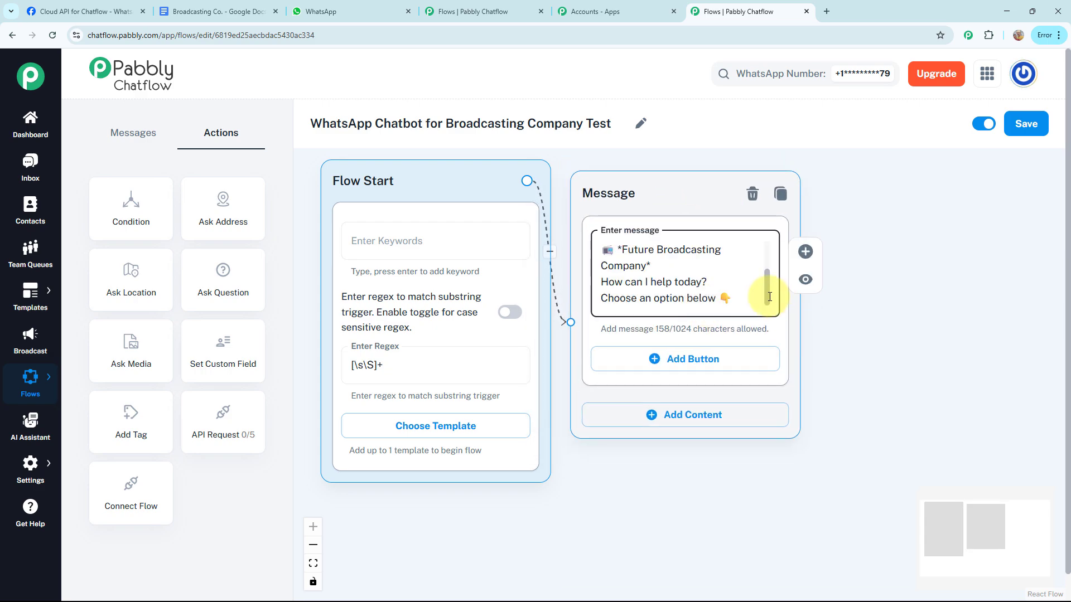
mouse_move(768, 287)
left_mouse_down()
mouse_move(768, 253)
mouse_move(767, 304)
left_mouse_up()
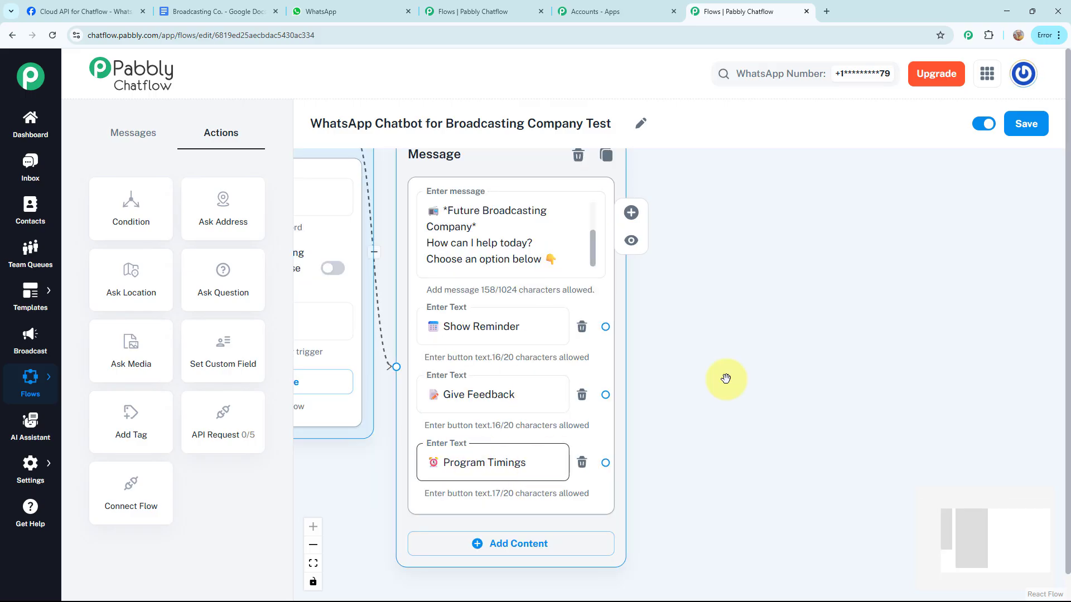
Link the Show Reminder button to a new Text + Button message and paste the text ending "What show would you like a reminder for?"
left_click(726, 378)
left_click_drag(736, 342, 687, 368)
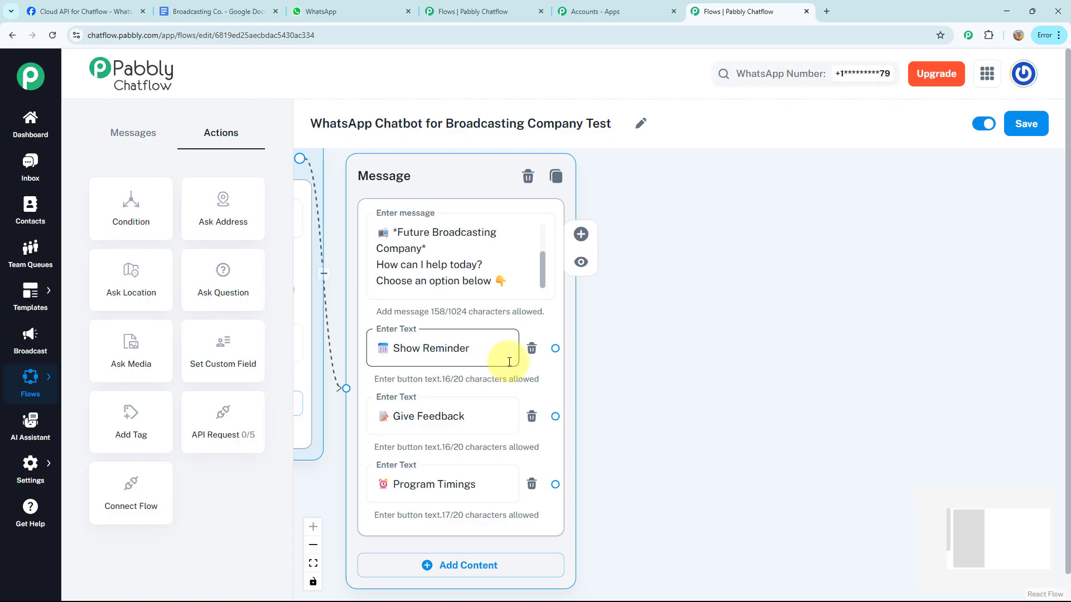
left_click_drag(555, 351, 721, 195)
left_click(676, 226)
left_click(717, 253)
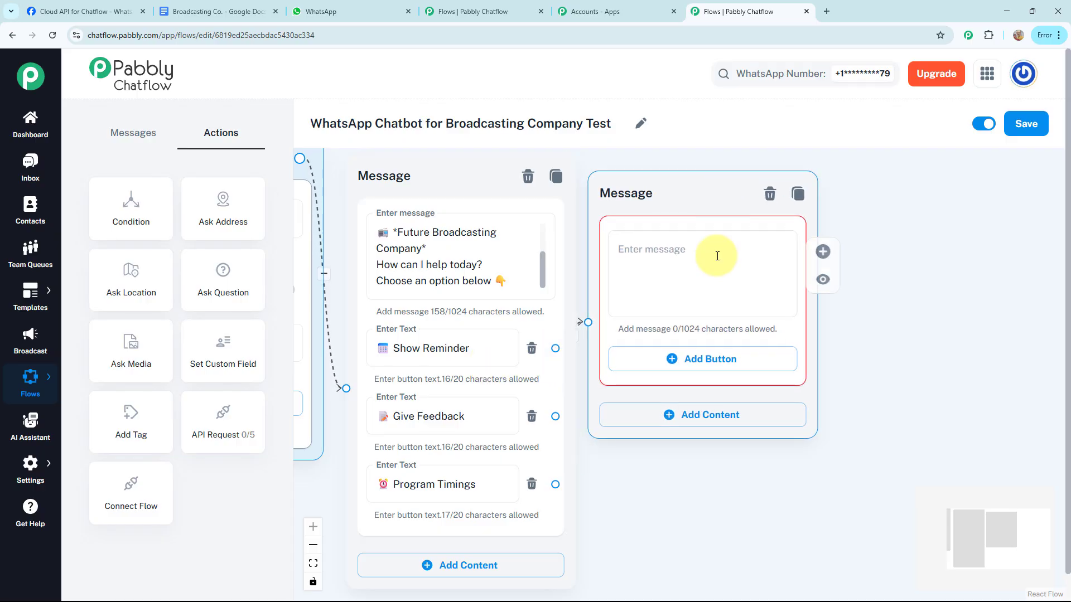
key("ctrl+v")
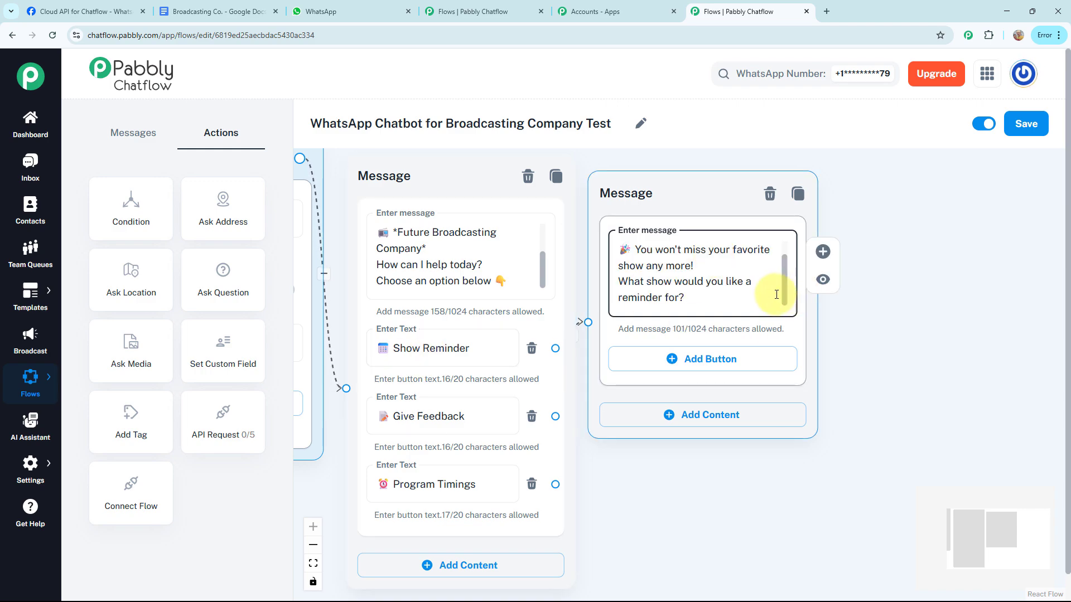
scroll(778, 276, "up", 2)
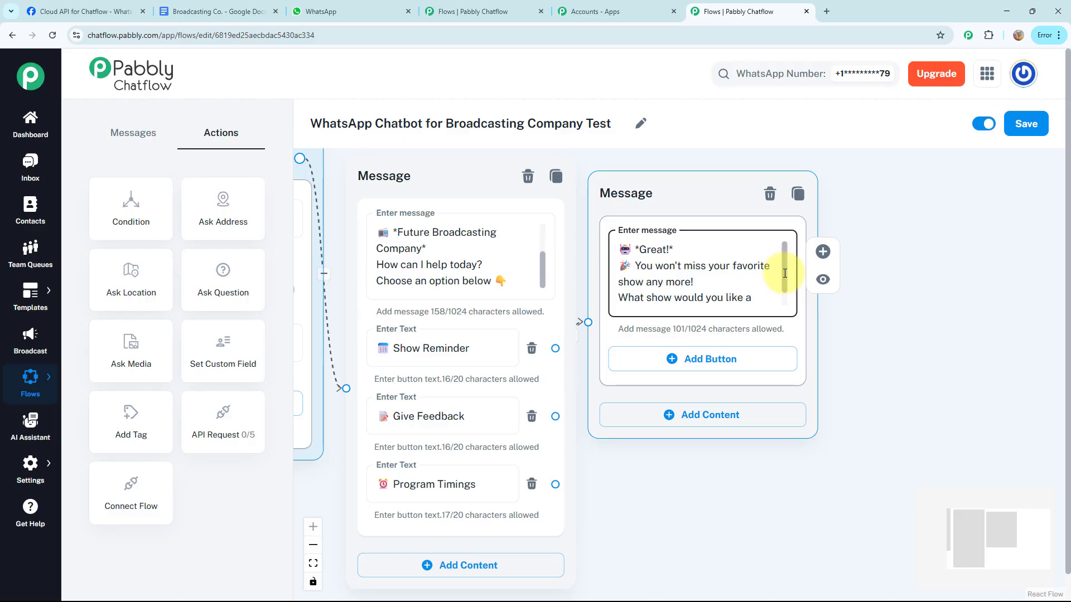
scroll(784, 273, "down", 2)
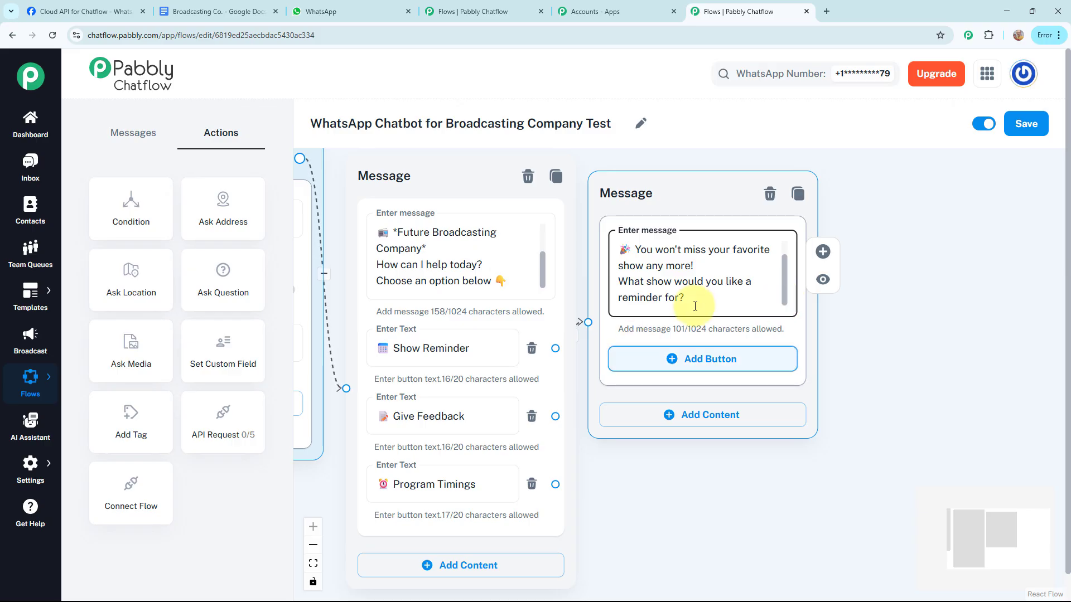
Add three buttons to the reminder message: Morning Vibes, News at Noon and Evening Chill
left_click(676, 360)
left_click(674, 428)
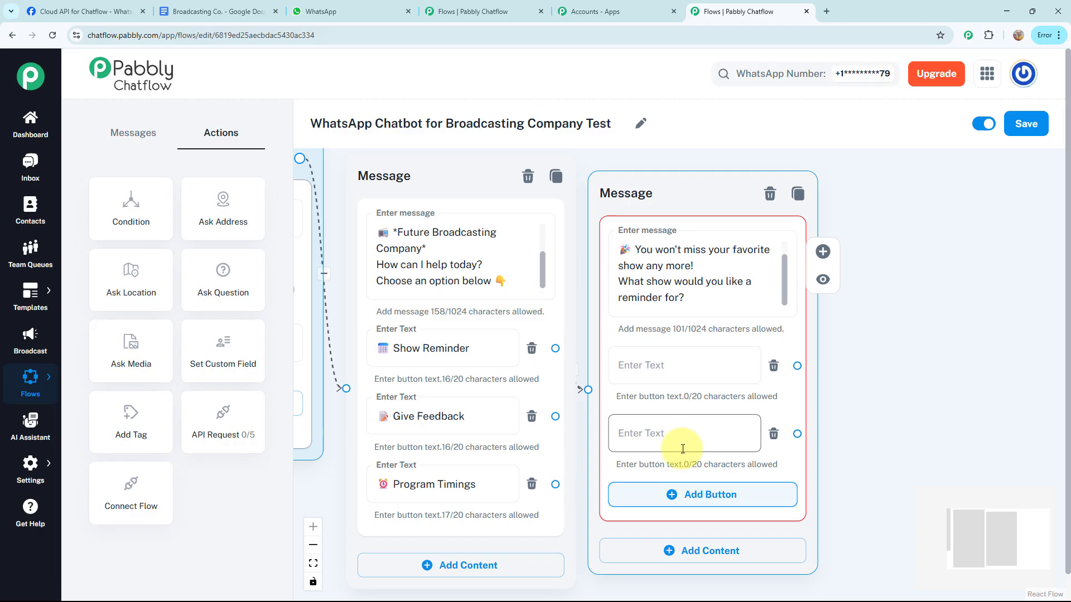
left_click(675, 495)
left_click(682, 375)
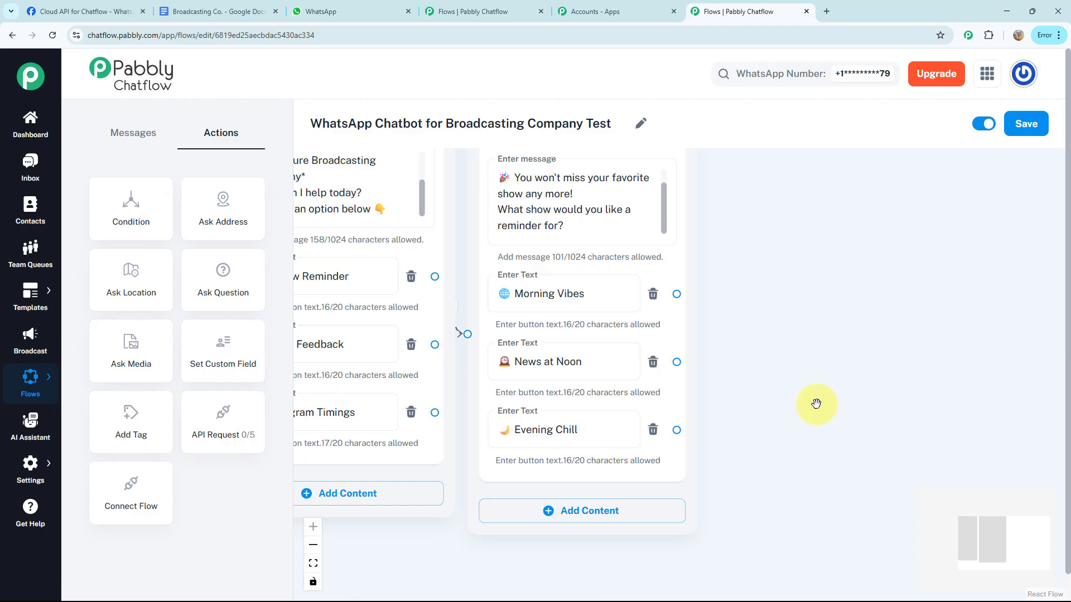
left_click(556, 295)
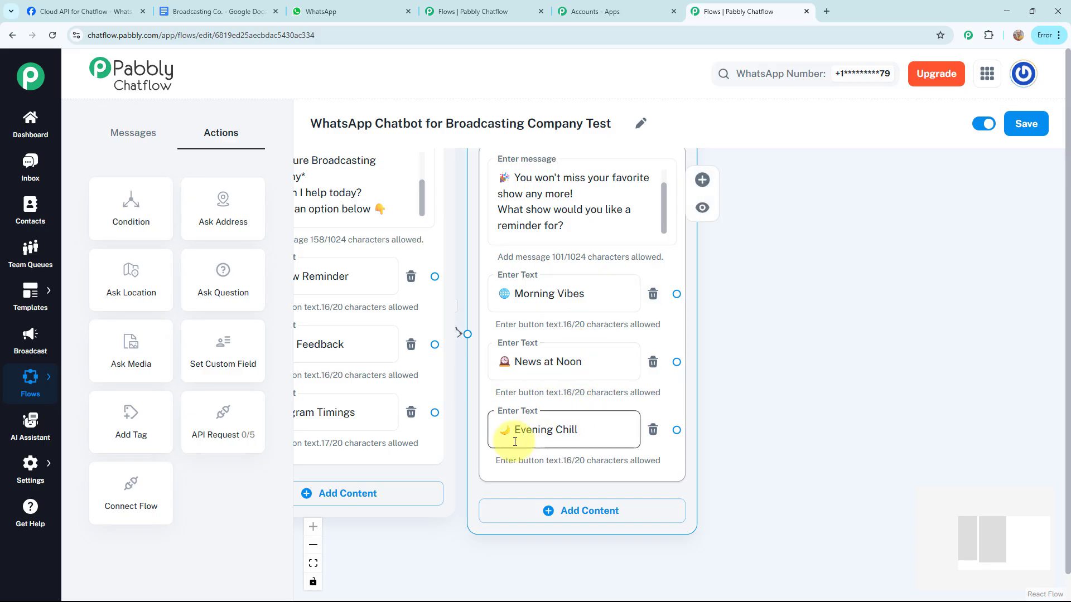
Connect the three show buttons to one new Text + Button message and enter the "You're all set!" text about the 15 minute reminder
left_click_drag(788, 397, 731, 433)
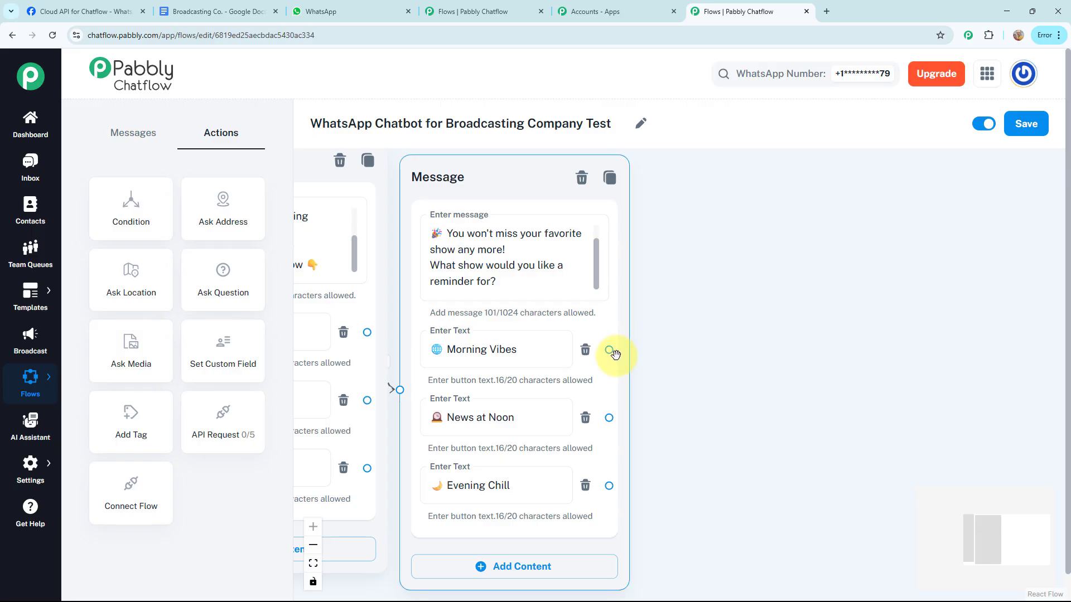
left_click_drag(609, 350, 794, 194)
left_click(768, 248)
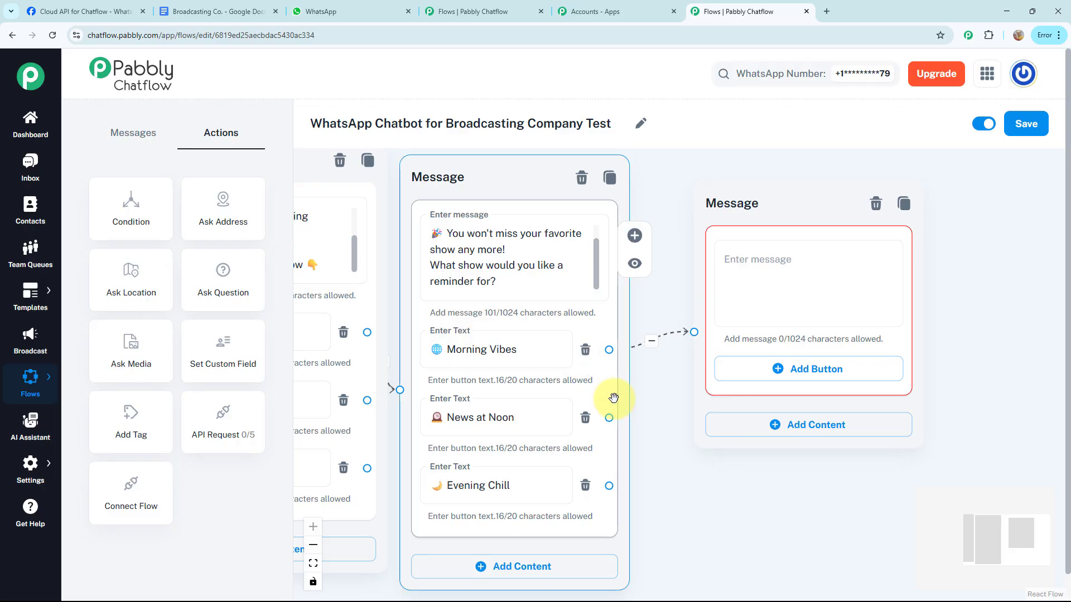
left_click_drag(608, 420, 694, 332)
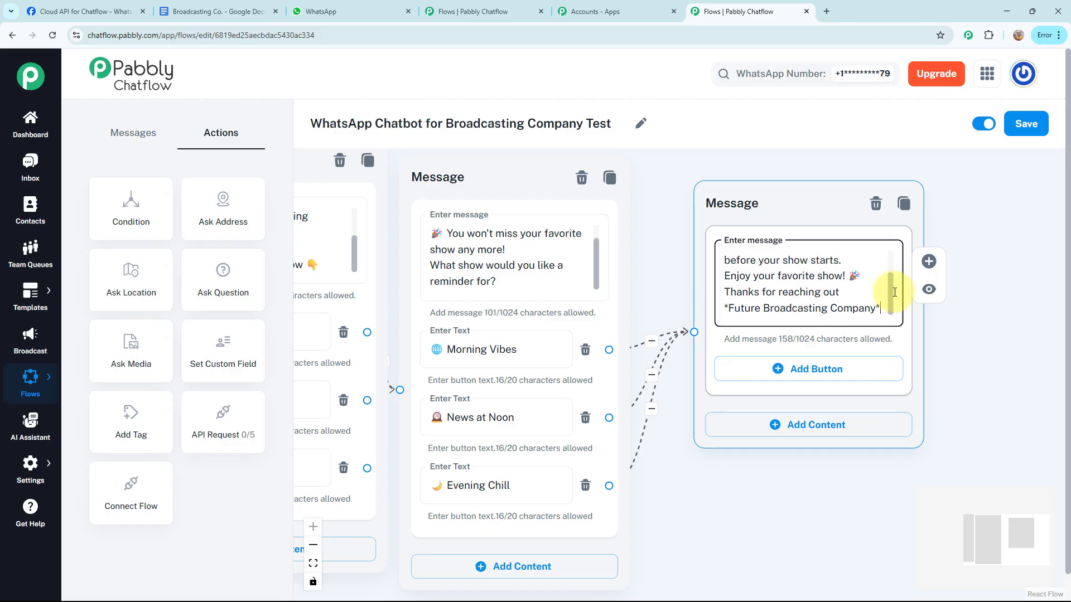
left_click_drag(892, 279, 894, 265)
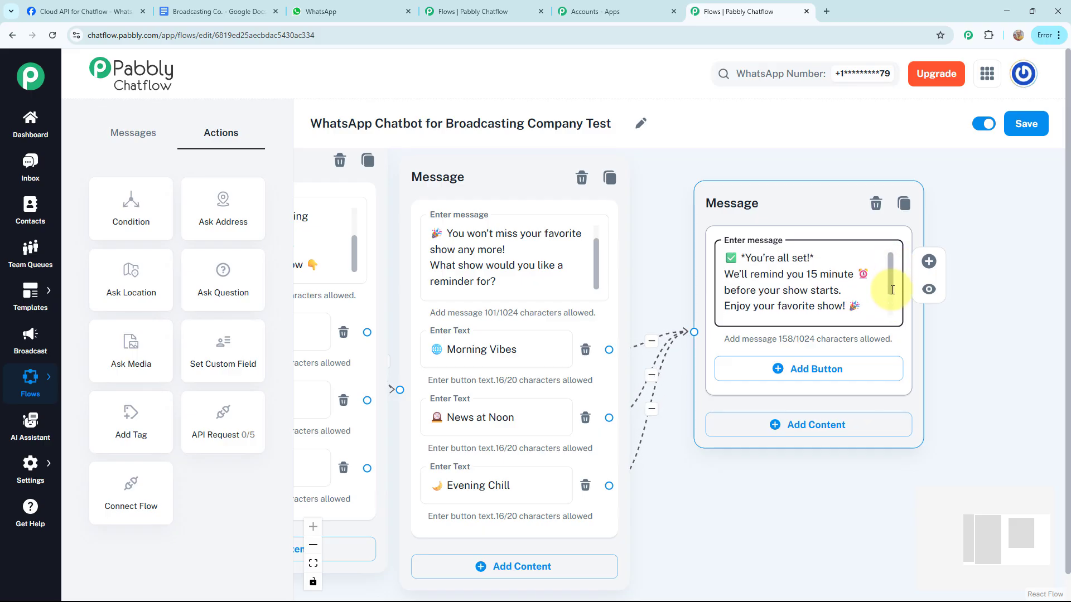
left_click_drag(892, 283, 892, 309)
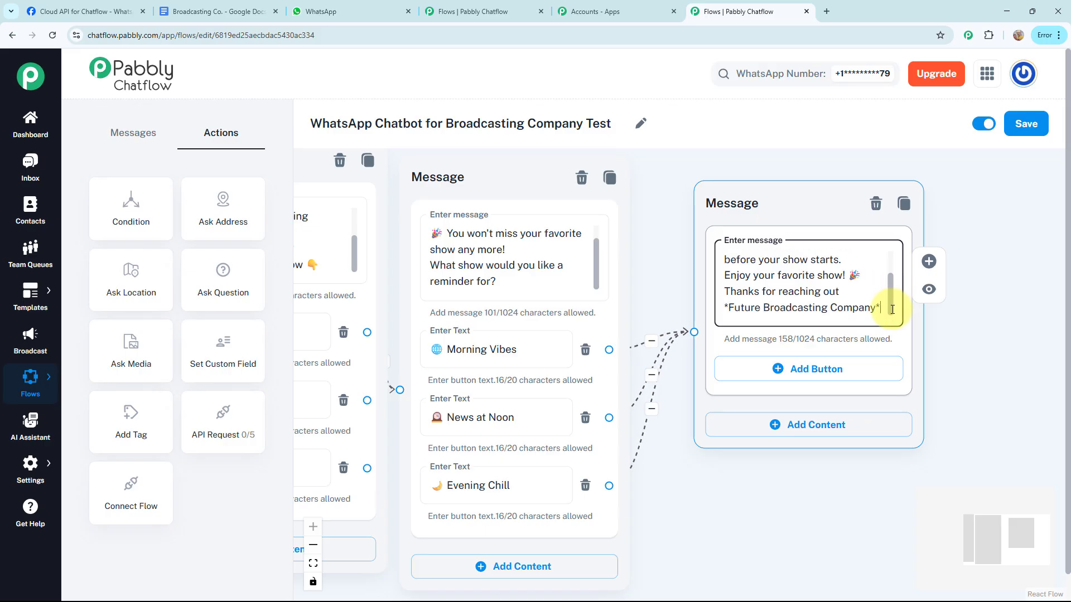
Link the Give Feedback button to a new Text + Button message and paste the text asking "How was our last show?"
left_click_drag(819, 500, 960, 369)
left_click_drag(617, 524, 654, 509)
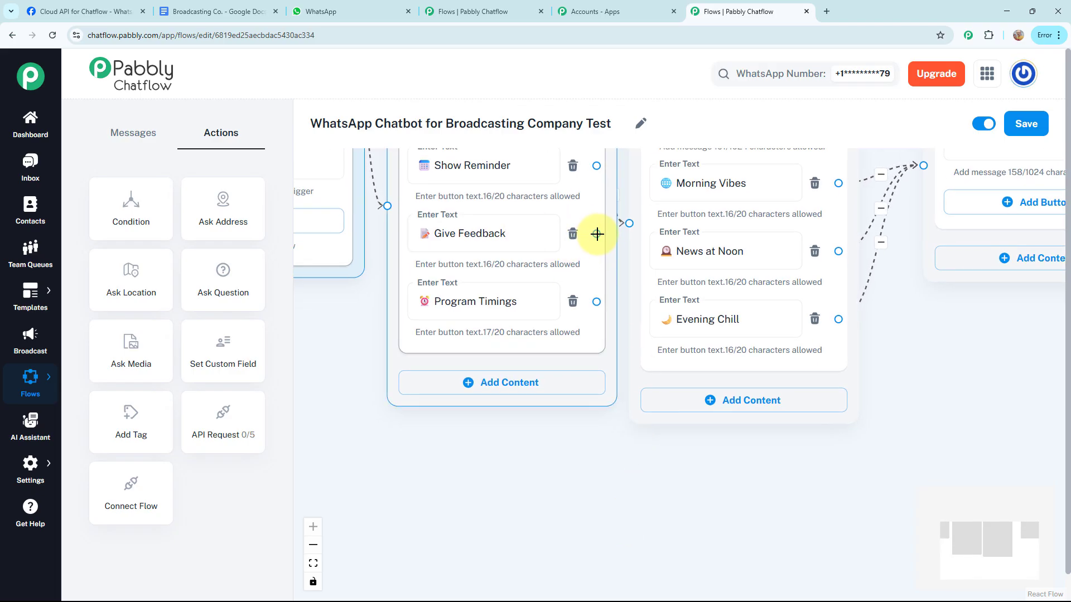
left_click_drag(597, 233, 747, 449)
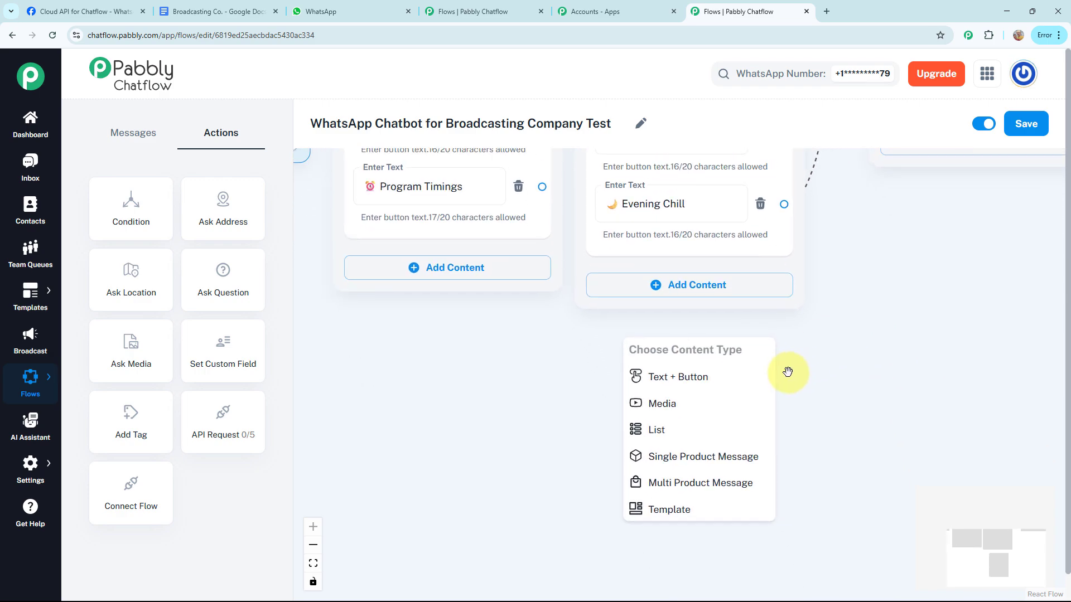
left_click(697, 376)
key("ctrl+v")
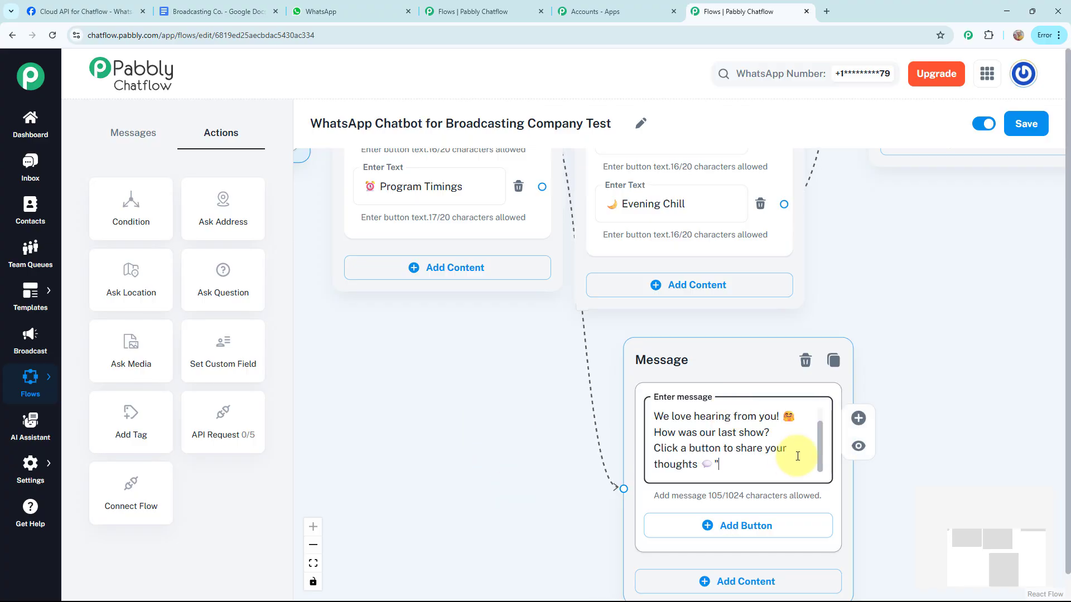
left_click_drag(820, 463, 816, 438)
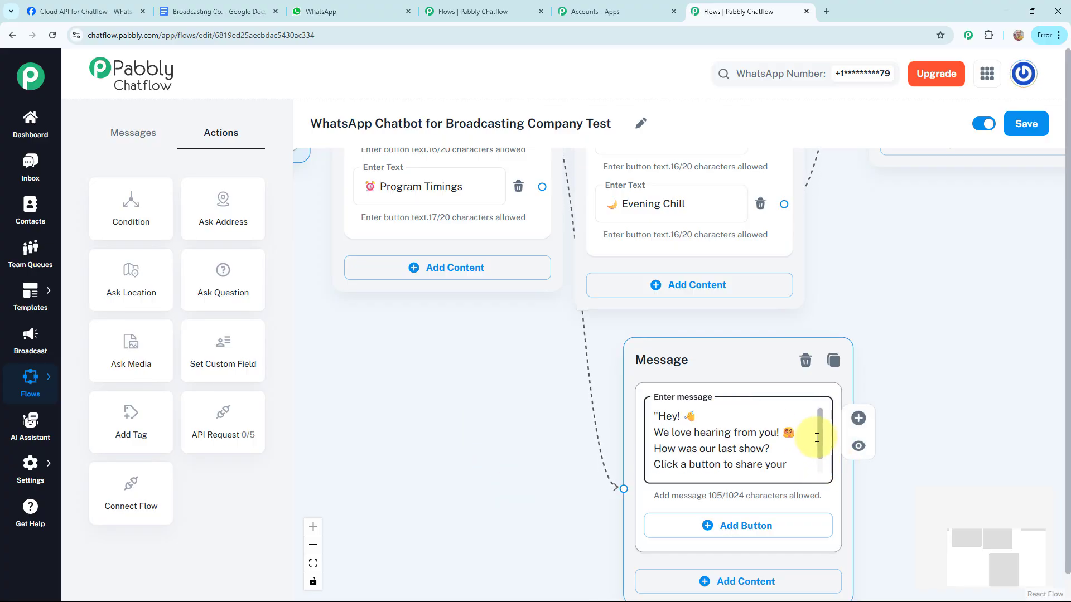
left_click_drag(817, 442, 818, 466)
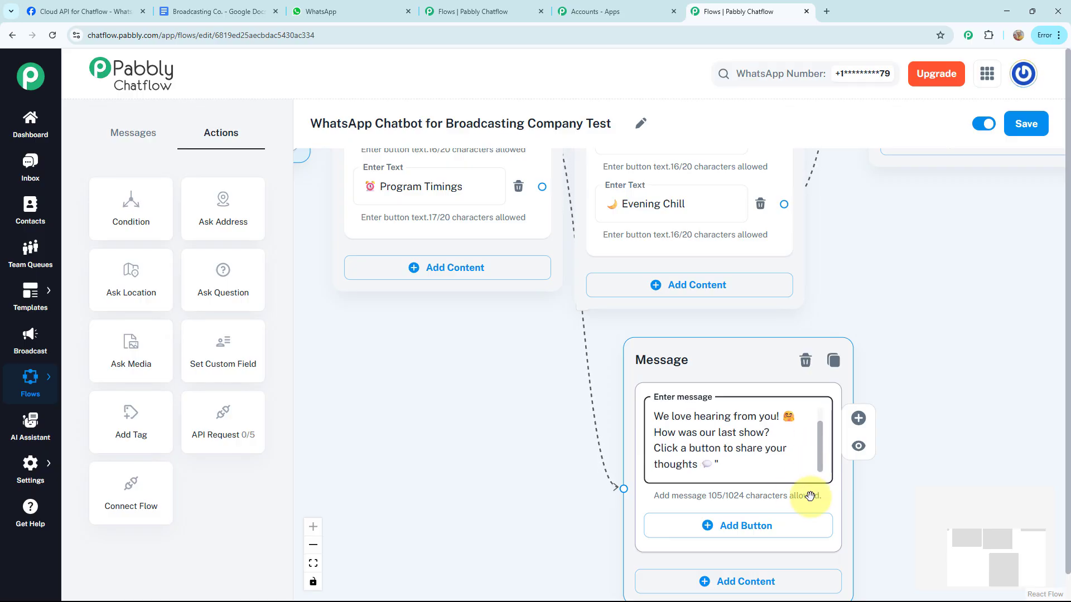
Add three buttons to the feedback message: Loved It ❤️, OK 👍 and Not Great 😅
left_click_drag(890, 425, 855, 258)
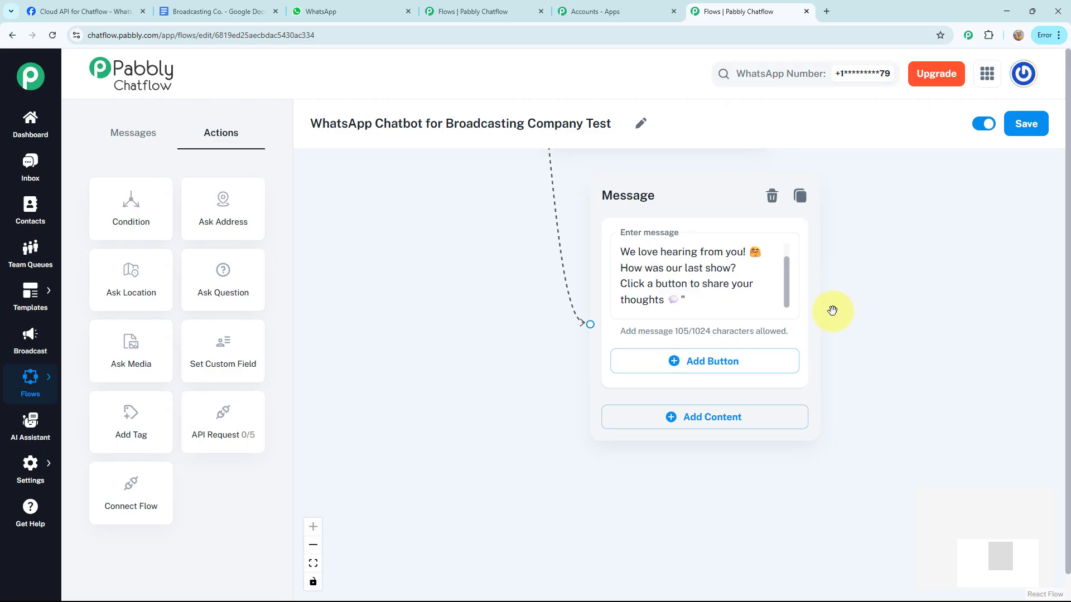
left_click(684, 361)
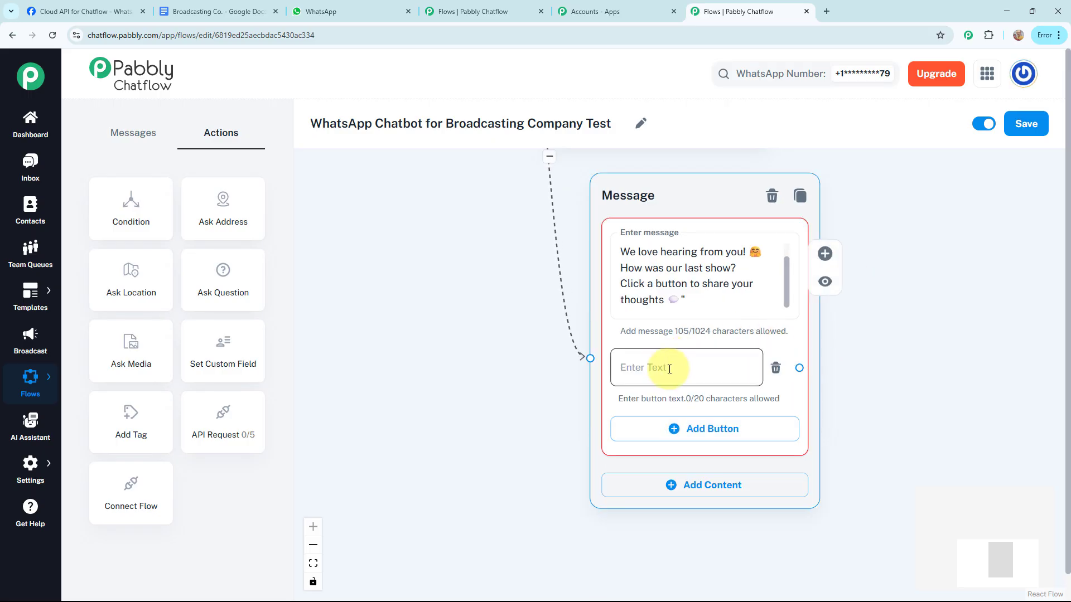
left_click(685, 430)
left_click(677, 498)
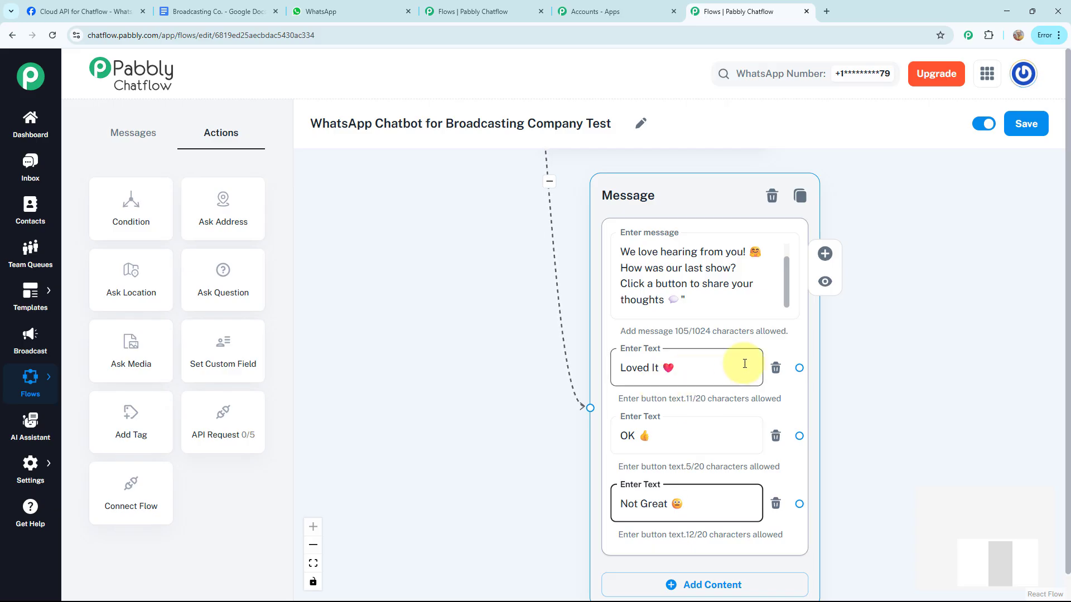
left_click(880, 425)
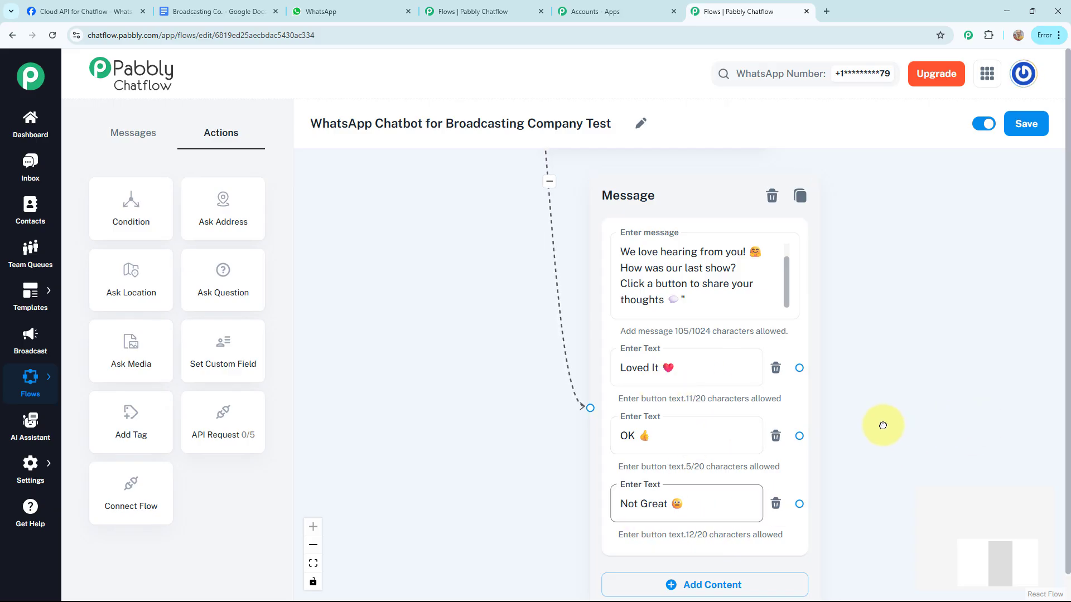
Link the Loved It and OK buttons to one new Text + Button message beside the feedback message
left_click_drag(880, 425, 795, 416)
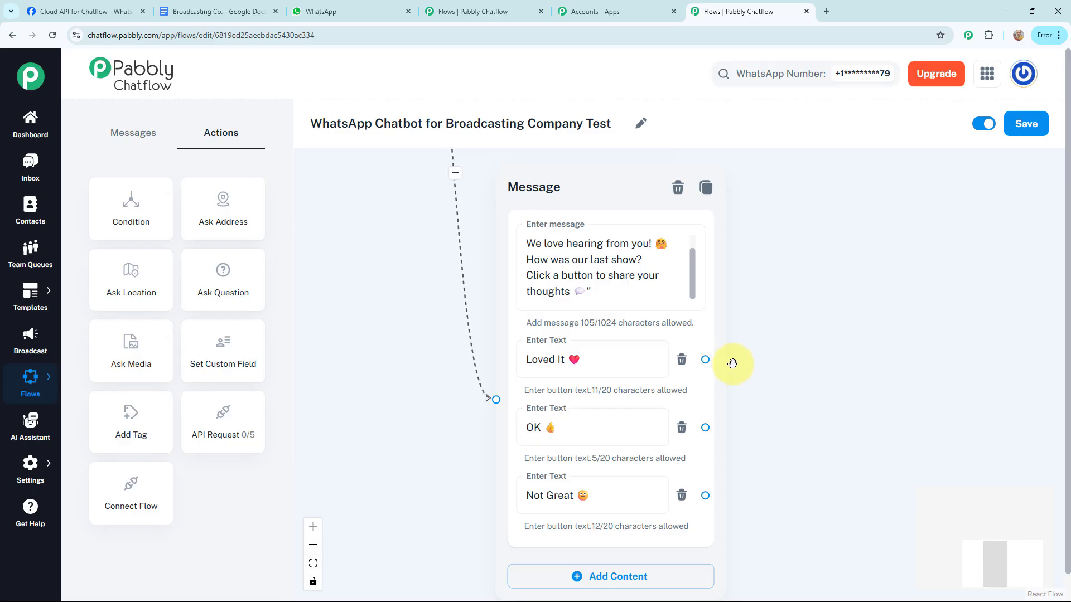
left_click_drag(707, 361, 820, 285)
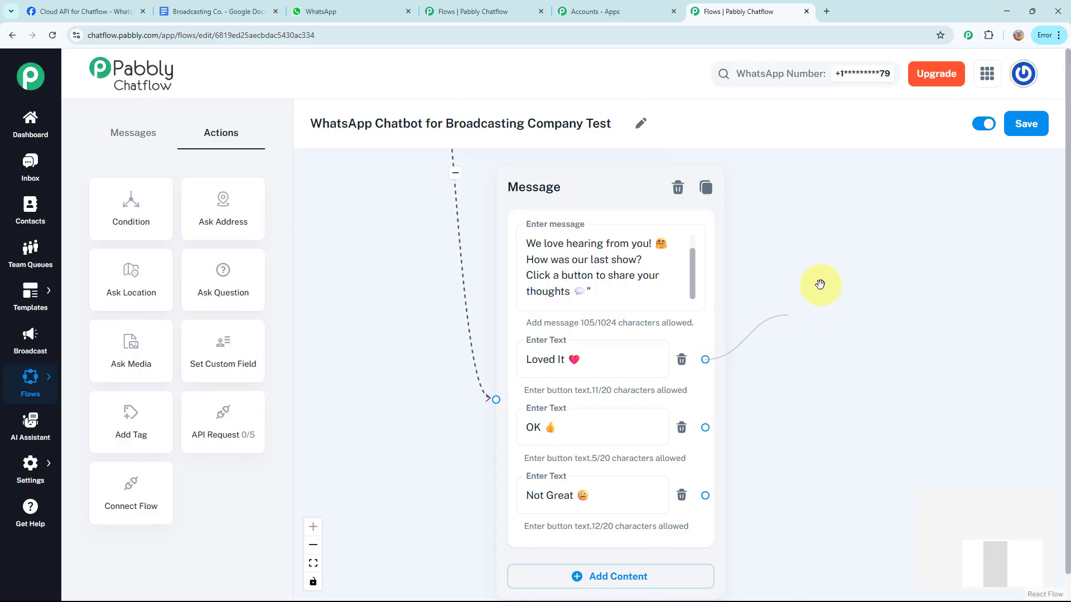
mouse_move(852, 242)
left_mouse_down()
mouse_move(861, 191)
mouse_move(871, 235)
left_mouse_up()
left_click(848, 287)
left_click(549, 429)
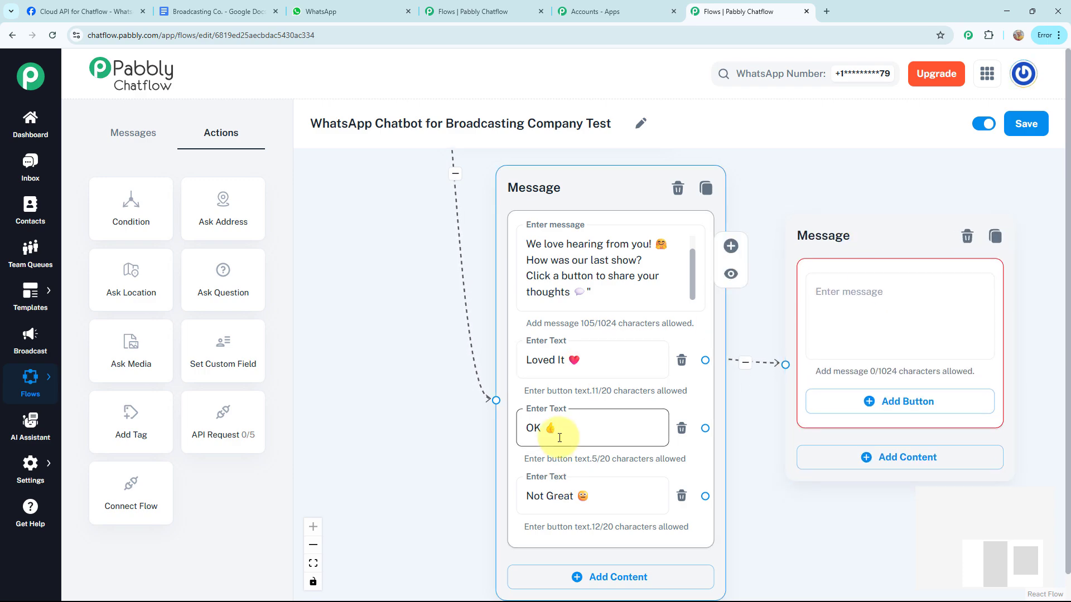
left_click(748, 446)
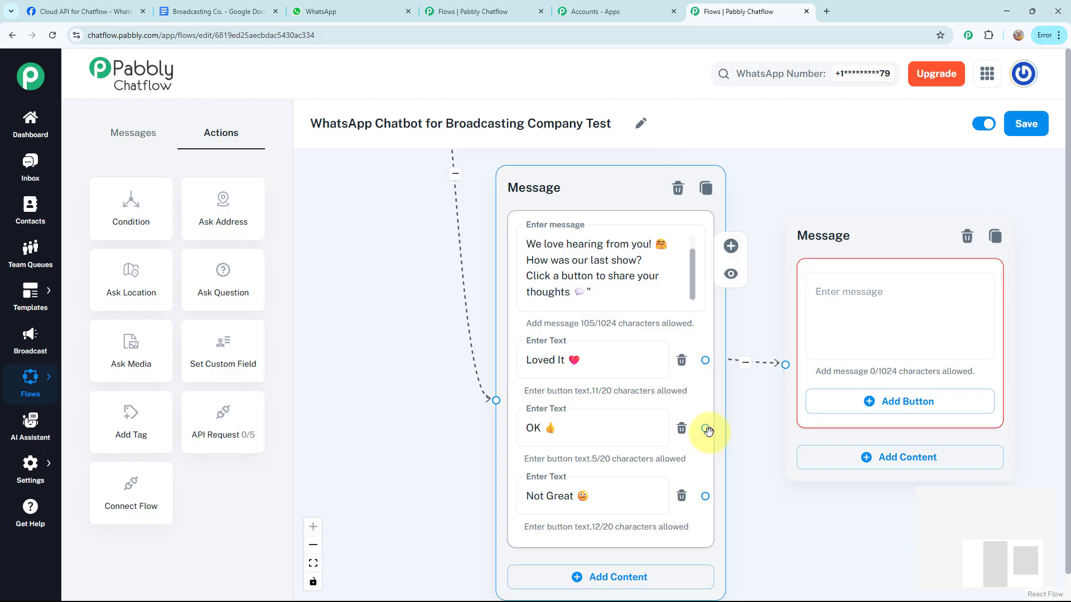
left_click_drag(706, 429, 786, 364)
left_click(872, 326)
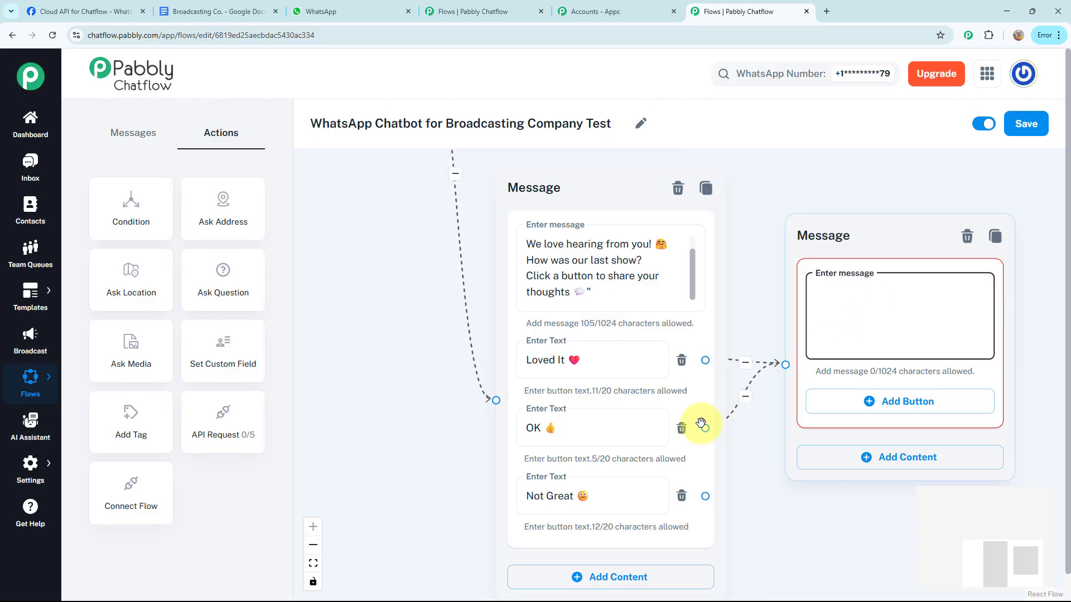
Paste the "Awesome, glad you enjoyed the show!" text into the message linked to Loved It and OK, and review it
left_click(842, 302)
key("ctrl+v")
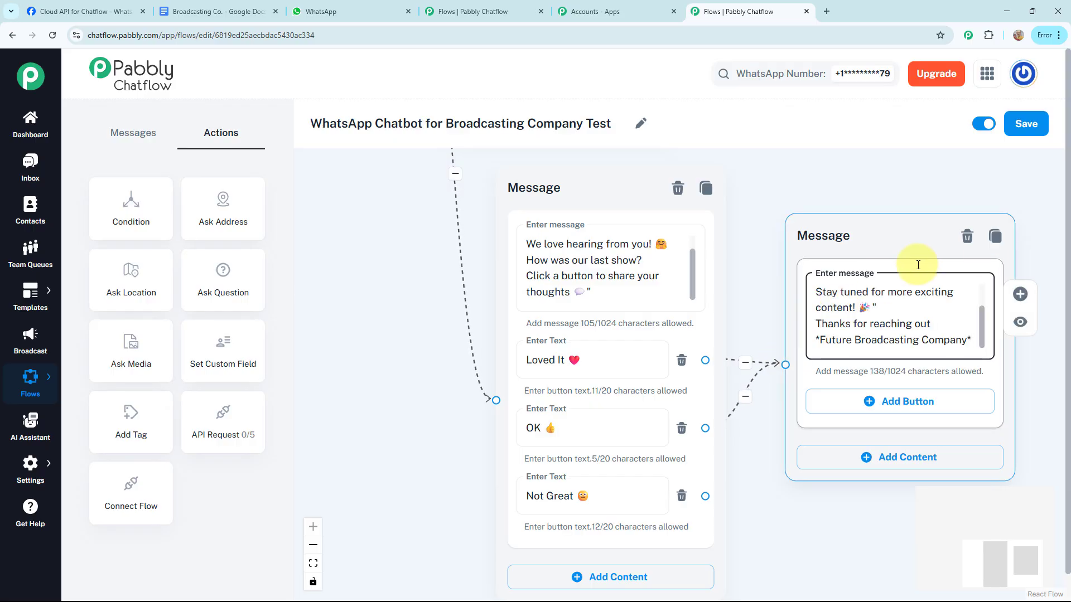
left_click_drag(980, 339, 982, 282)
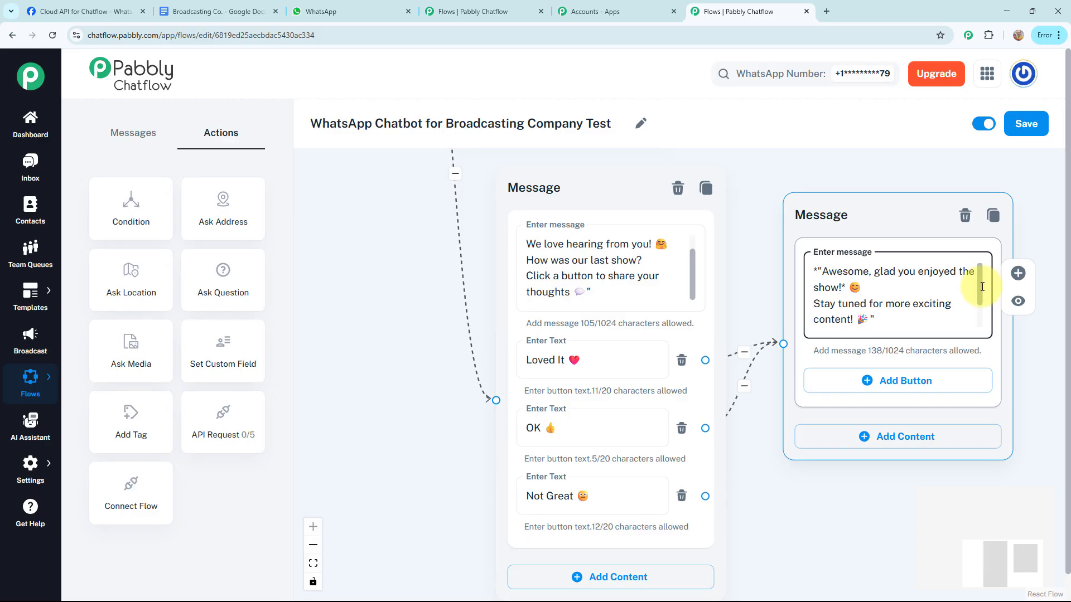
left_click_drag(981, 294, 980, 319)
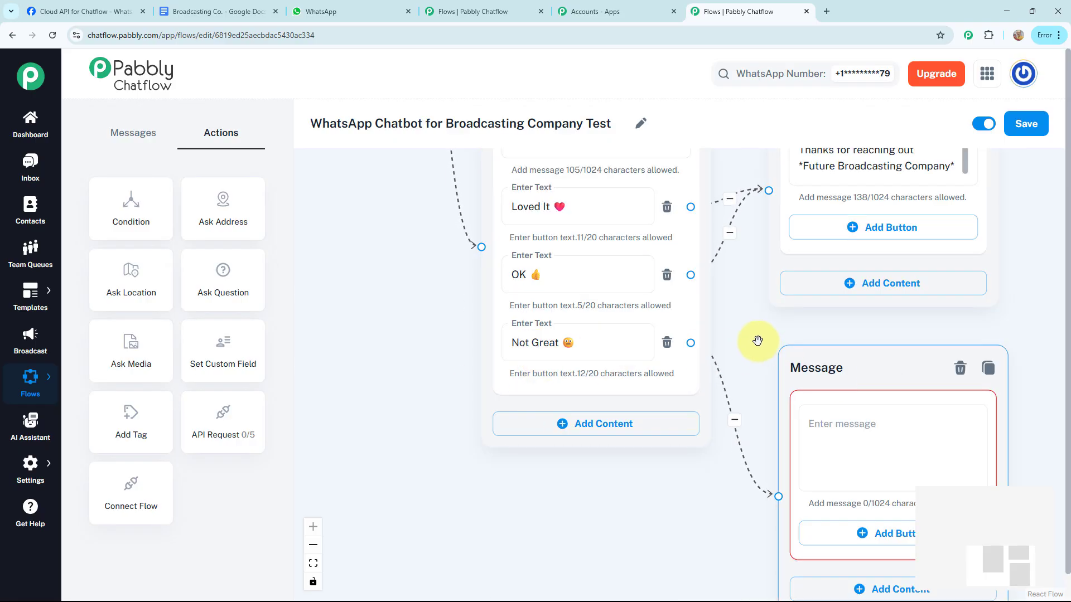
Paste the "Sorry to hear you didn't enjoy the show." text into the message linked to the Not Great button and review it
left_click(832, 437)
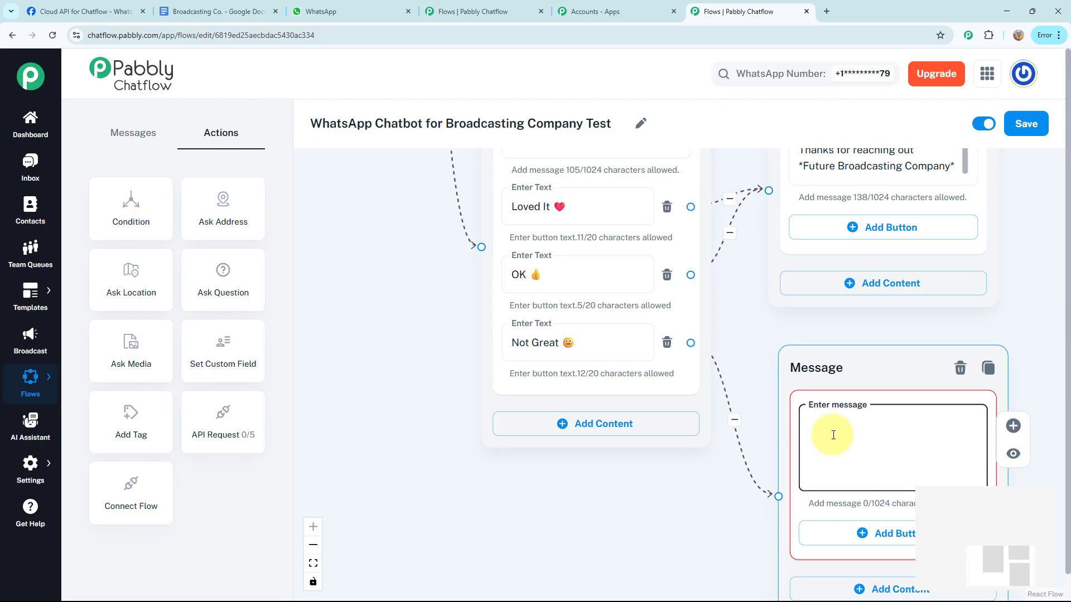
key("ctrl+v")
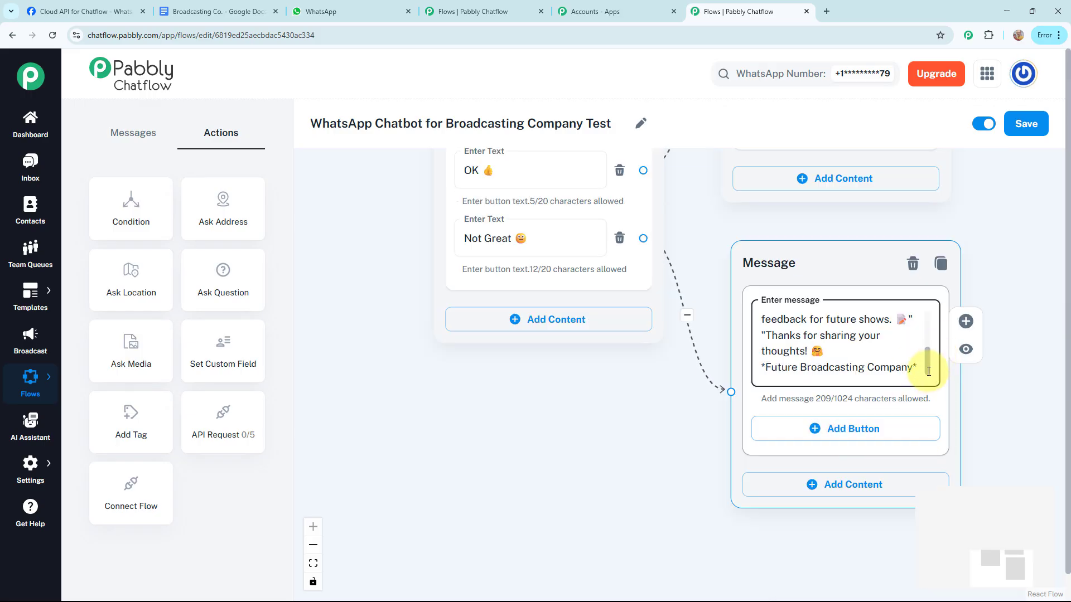
left_click_drag(930, 358, 924, 328)
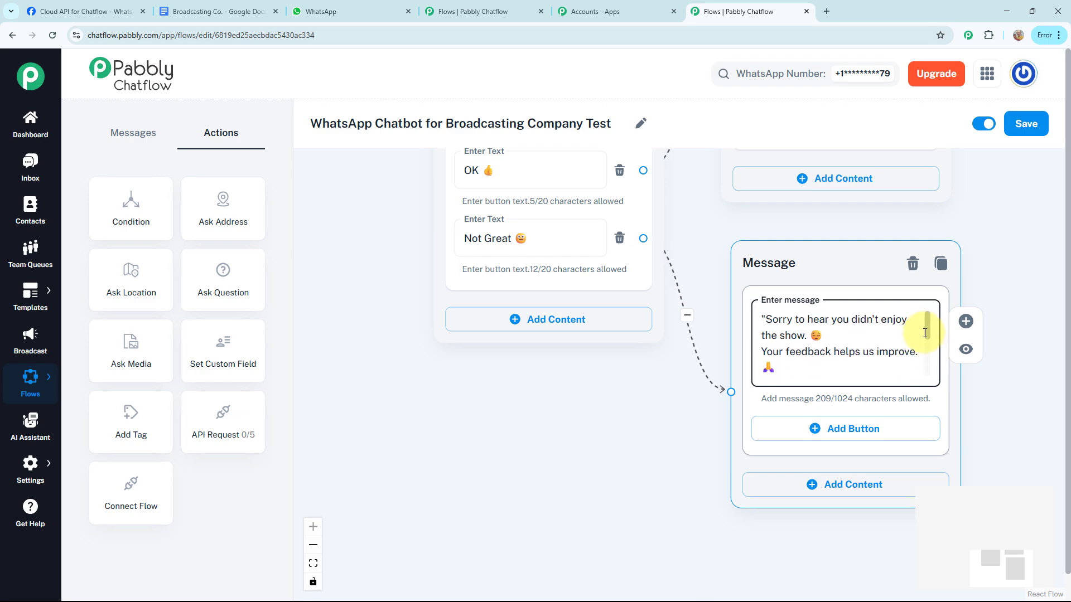
left_click_drag(925, 332, 929, 382)
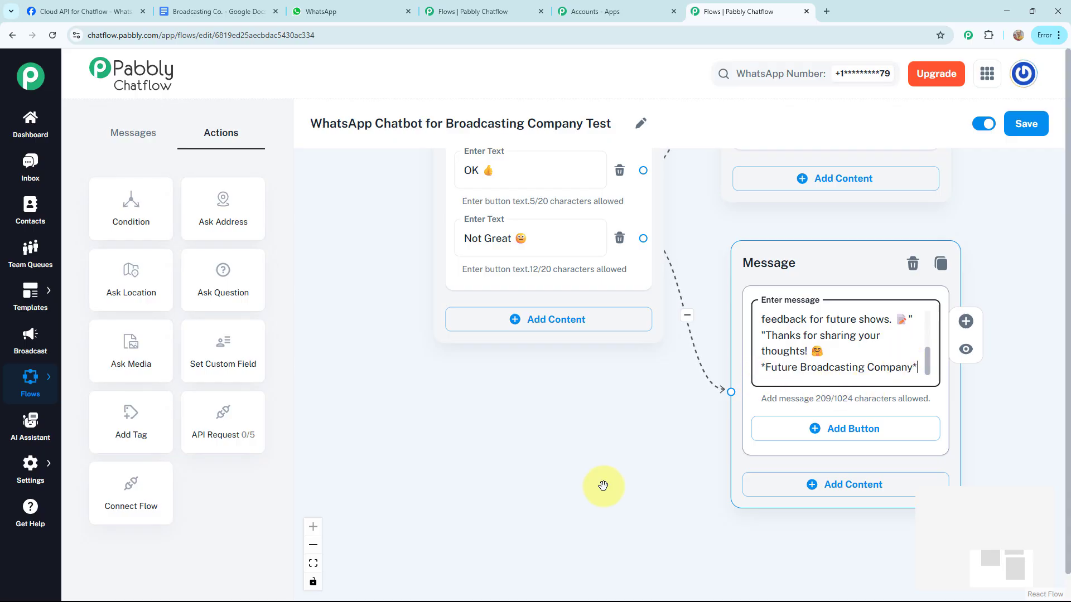
Link the Program Timings button of the welcome message to a new Text + Button message placed below it
left_click(519, 466)
left_click_drag(522, 448, 728, 460)
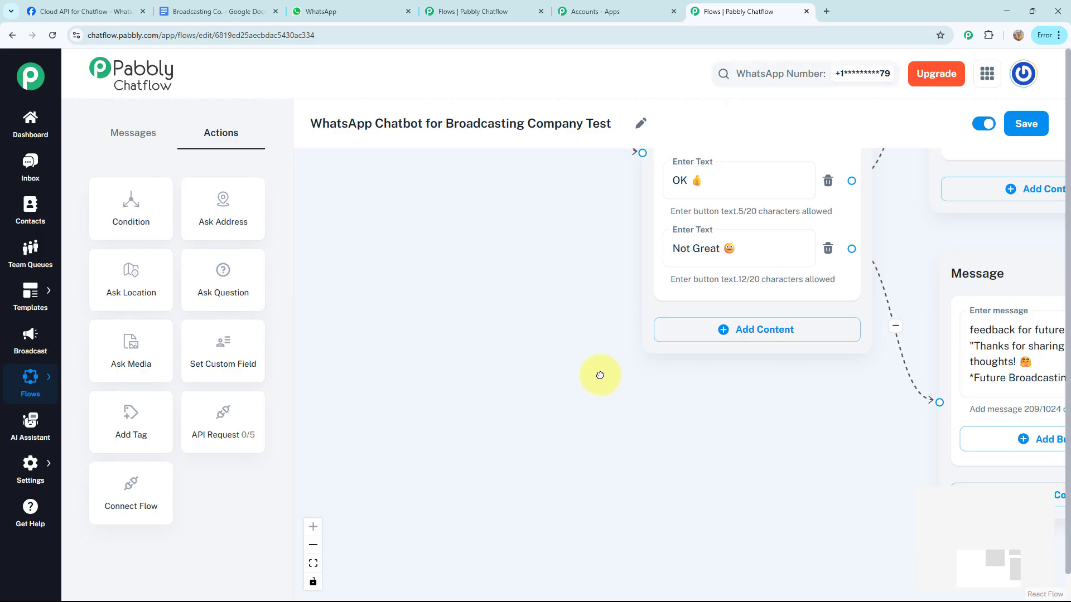
left_click_drag(600, 373, 745, 533)
left_click_drag(691, 328, 661, 561)
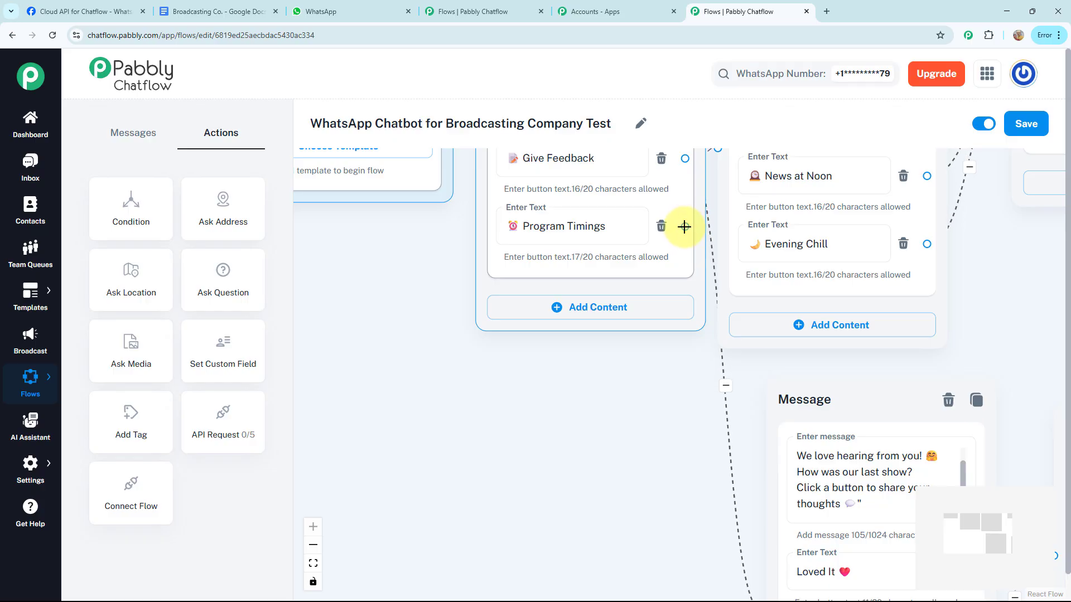
left_click_drag(684, 226, 456, 377)
left_click(454, 395)
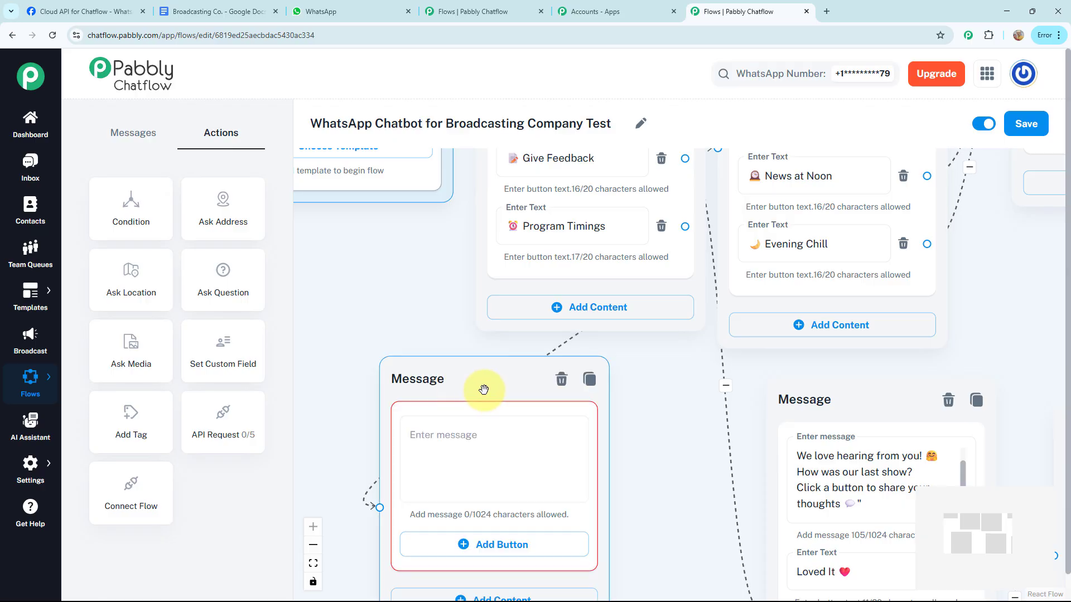
Paste the "Here's our program schedule for the week" text into the Program Timings message and review it
left_click(483, 450)
key("ctrl+v")
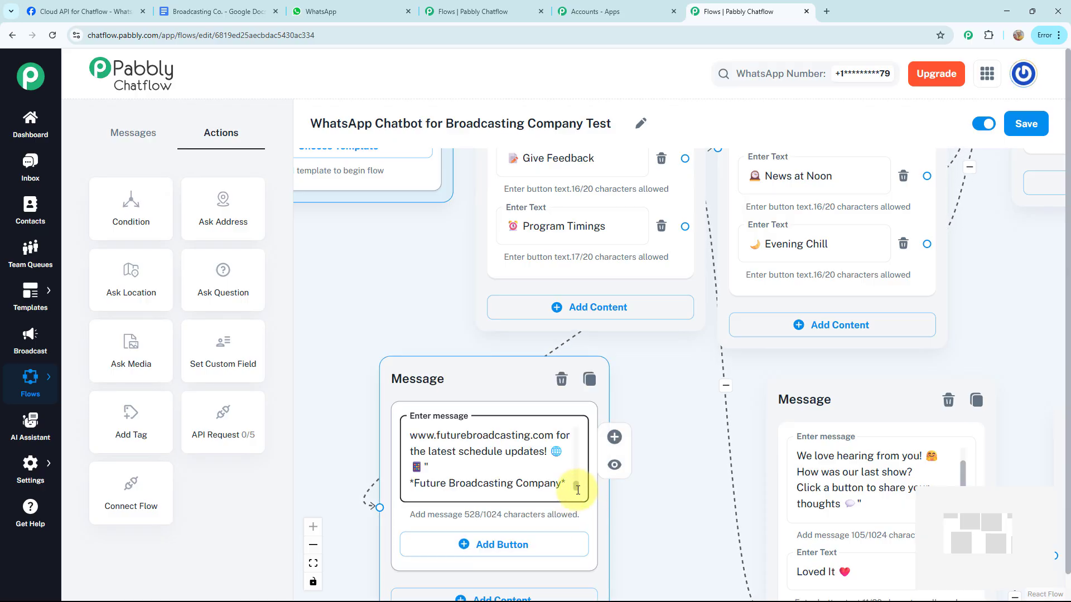
left_click_drag(577, 490, 577, 431)
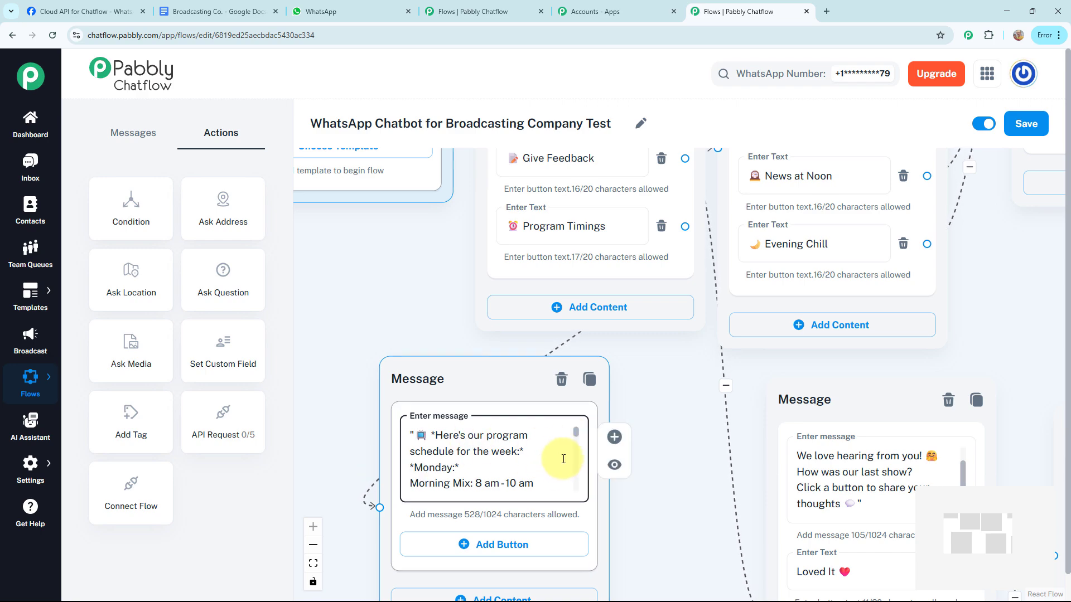
left_click_drag(577, 433, 584, 489)
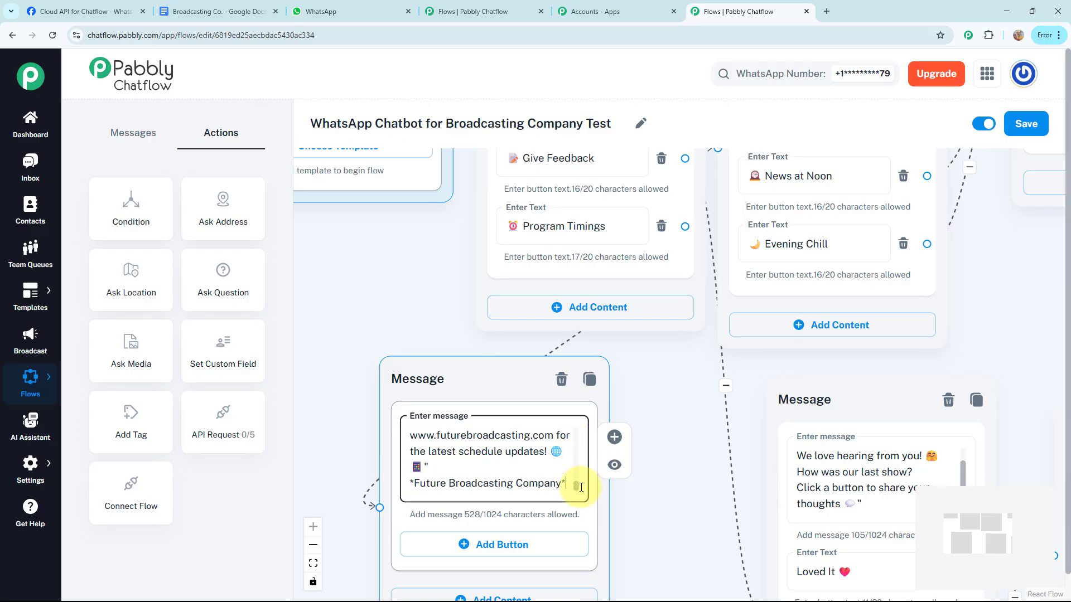
left_click(682, 472)
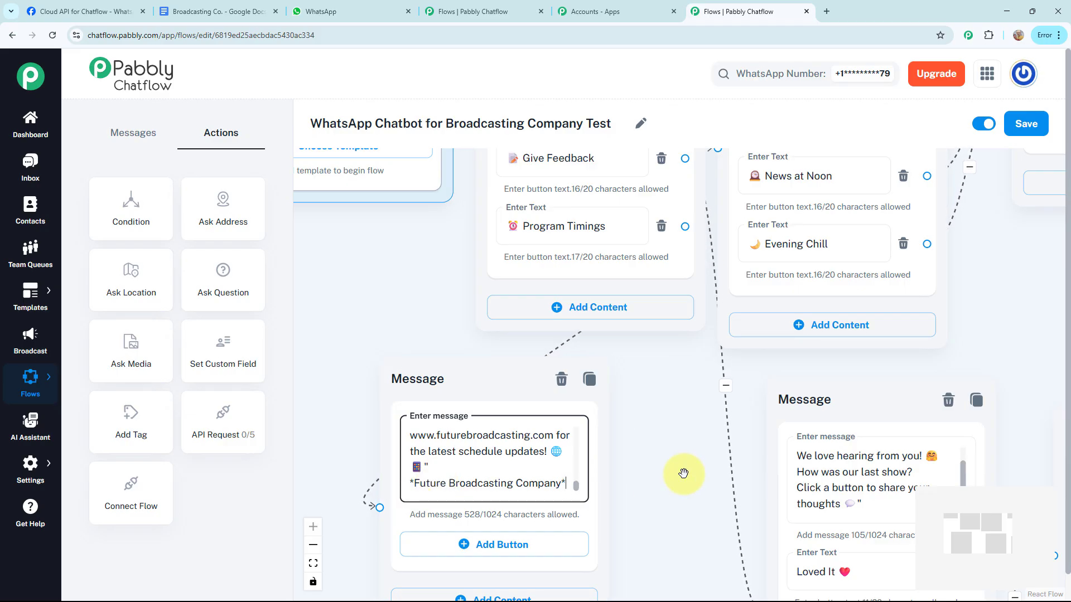
Bring the whole flow into view and save it
scroll(674, 465, "down", 5)
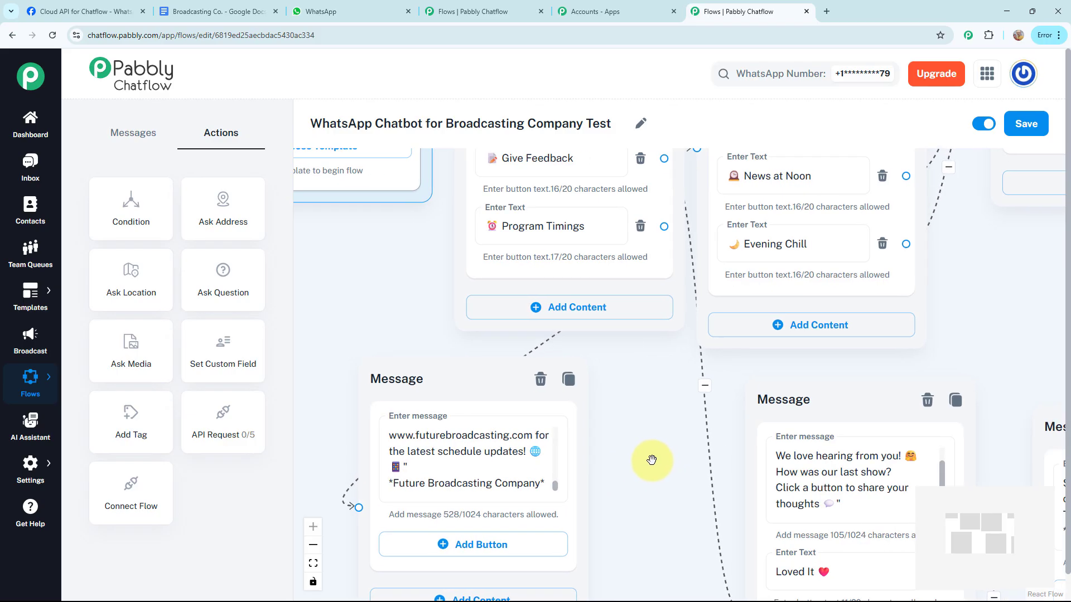
scroll(914, 363, "down", 3)
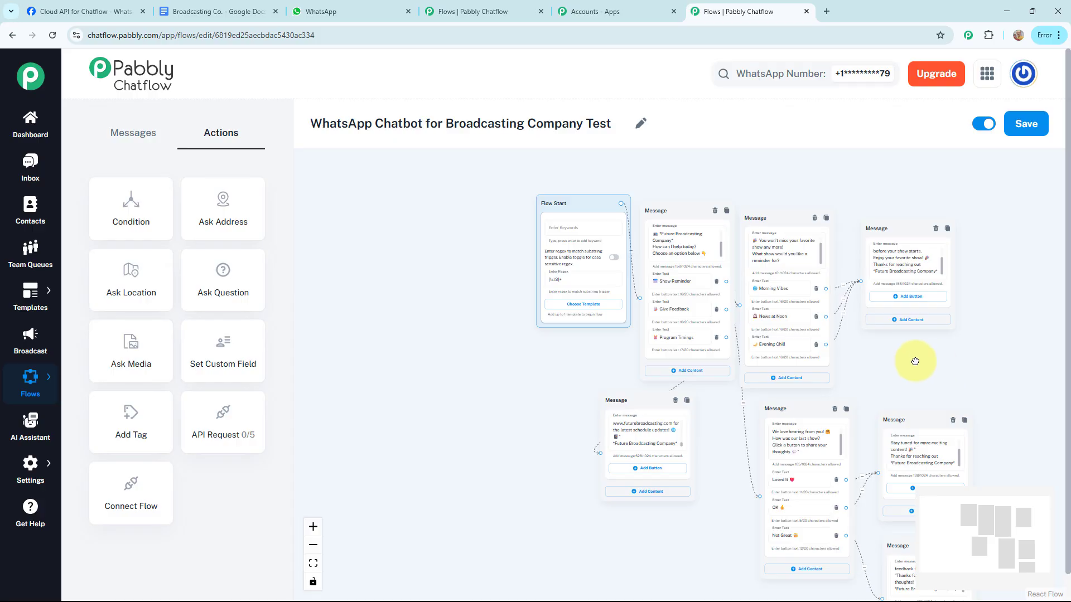
left_click_drag(914, 361, 799, 353)
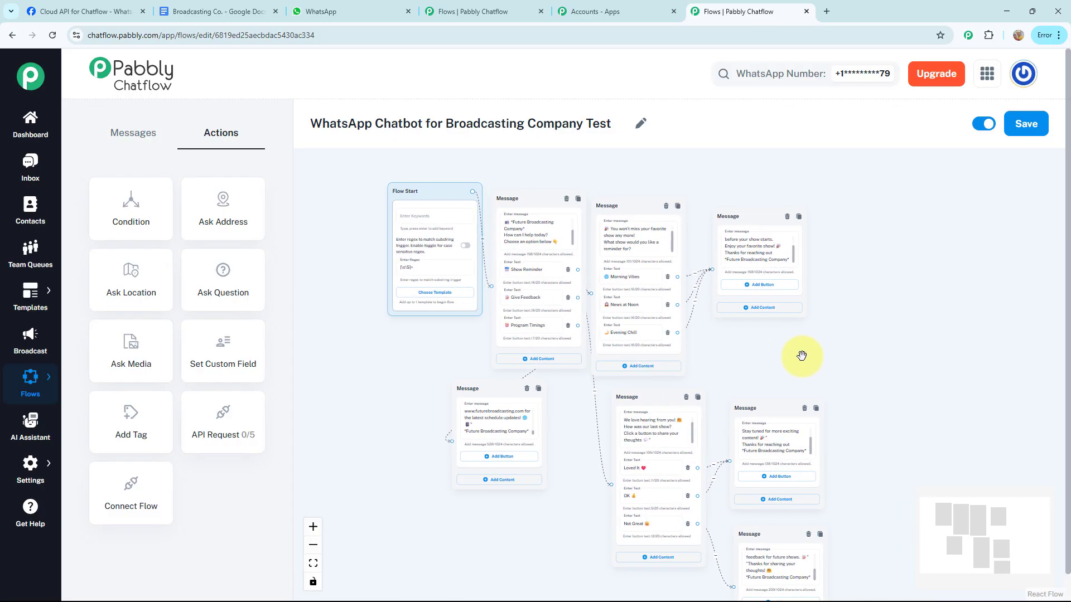
scroll(820, 354, "down", 2)
left_click(1026, 123)
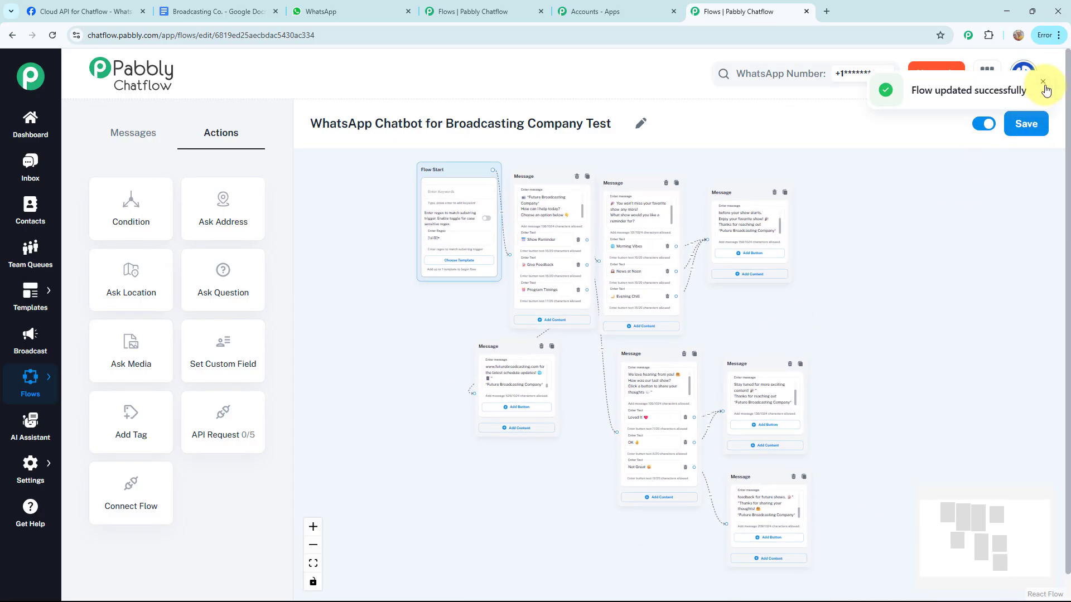
left_click(1043, 84)
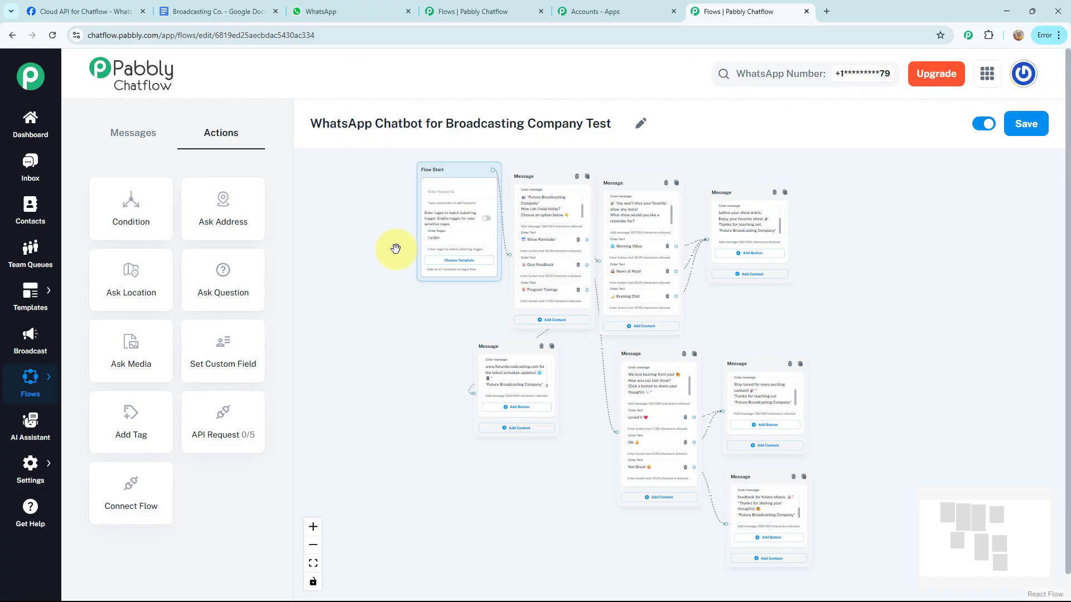
Switch to WhatsApp Web and clear the Broadcasting Company chat
left_click(341, 11)
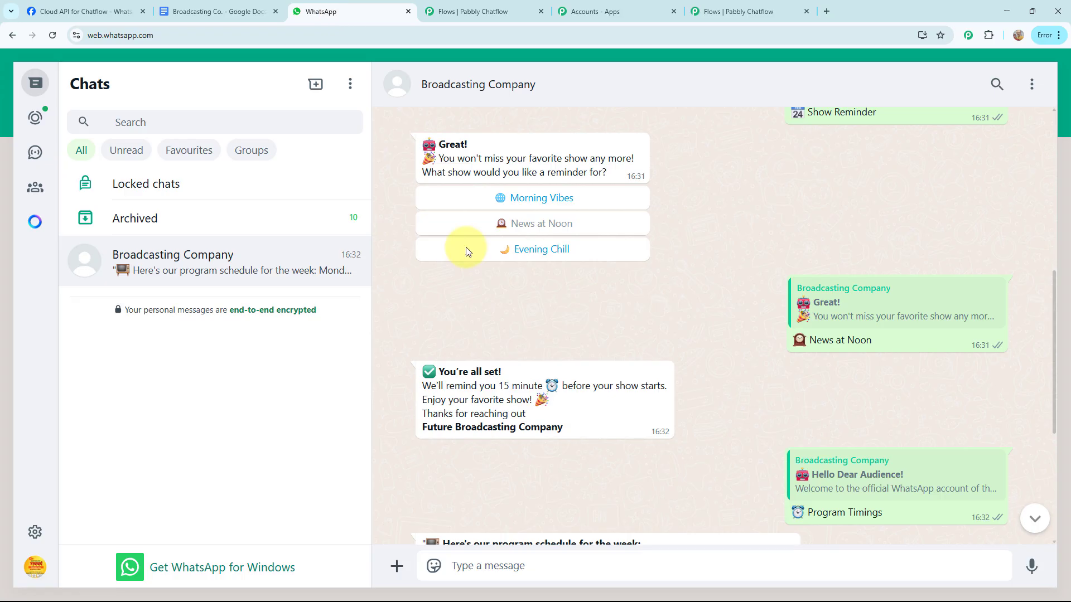
left_click(1031, 85)
left_click(952, 233)
left_click(663, 365)
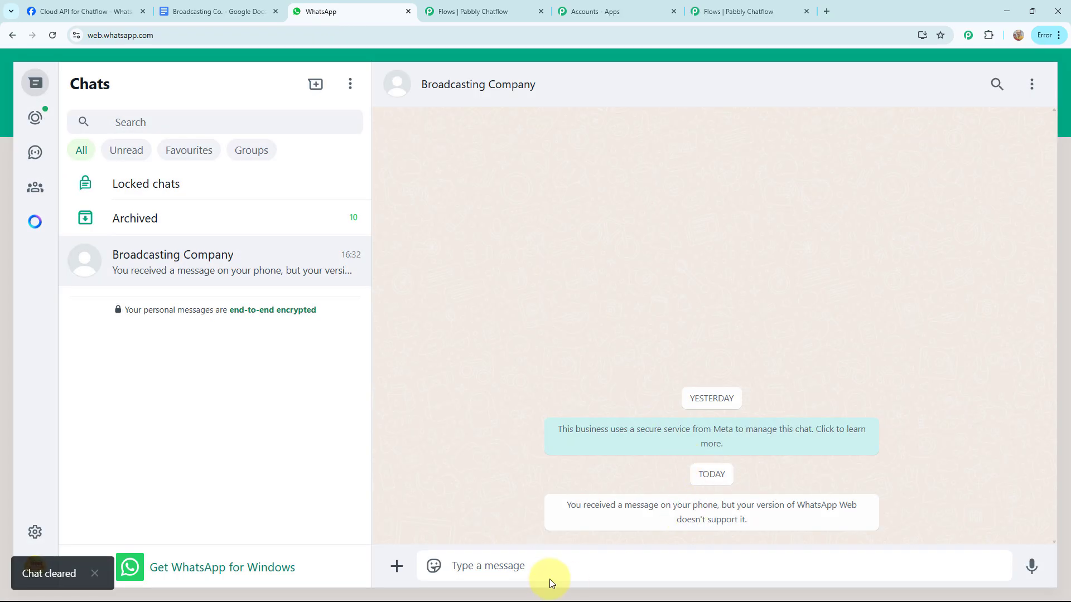
Test the chatbot by sending "SHOW" and choosing Show Reminder and Program Timings from the welcome message
type("SHOW")
key("Return")
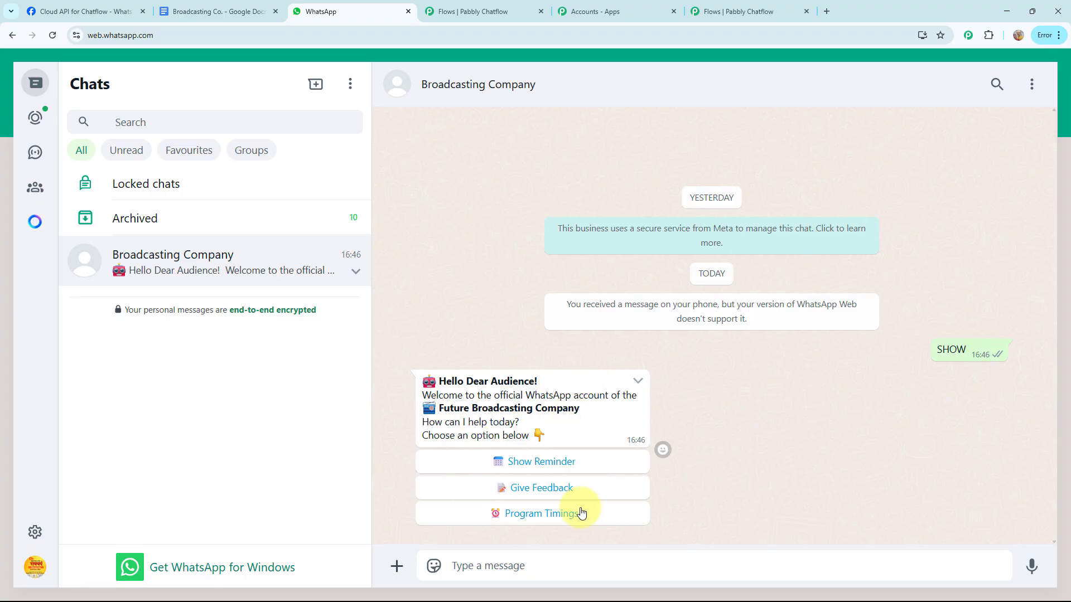
left_click(553, 466)
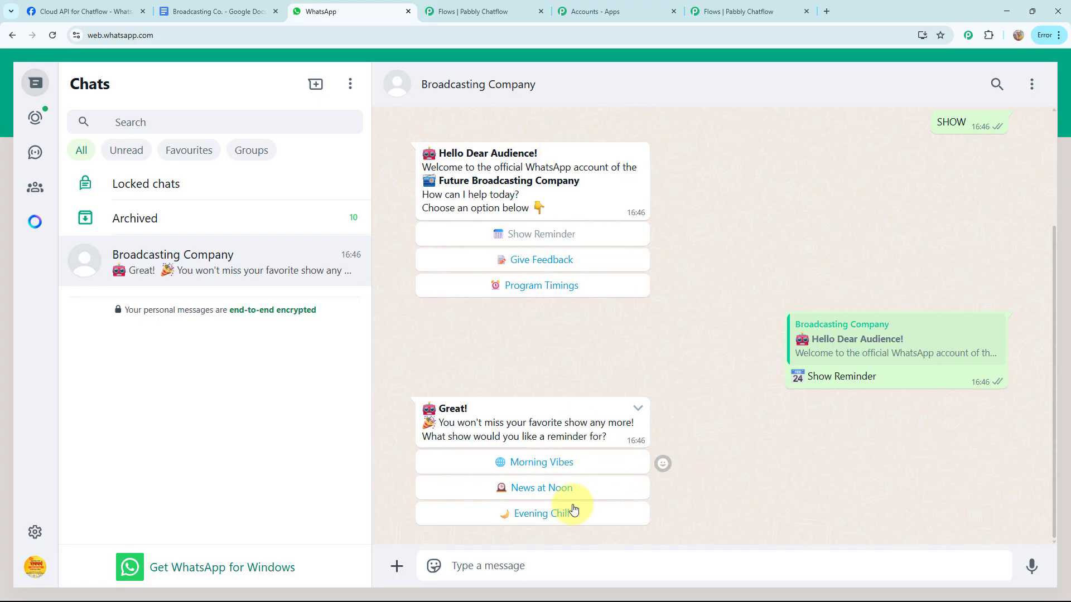
left_click(549, 285)
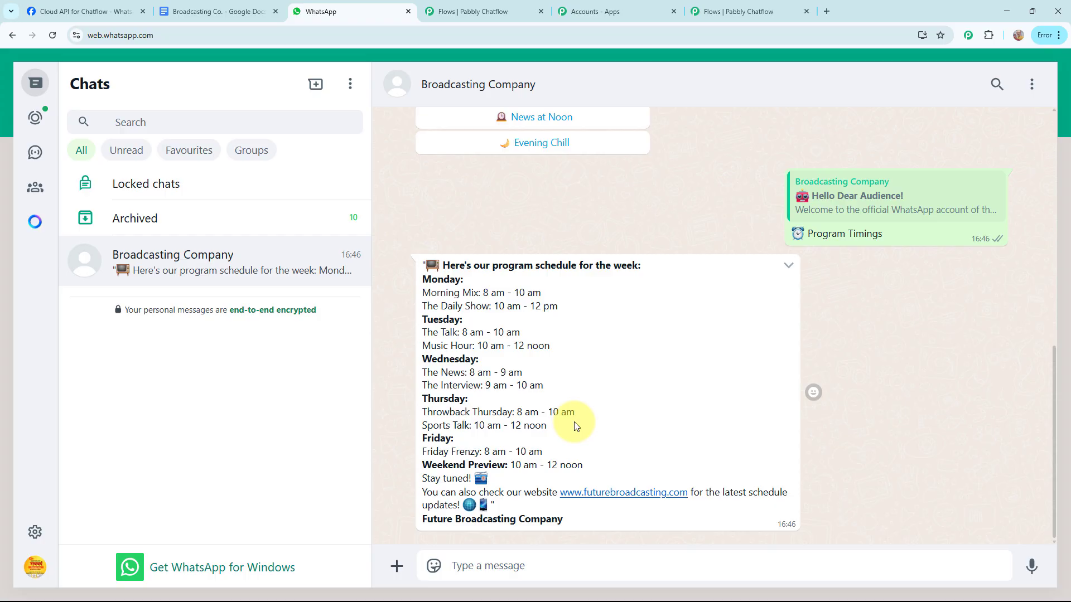
Switch back to Pabbly Chatflow and examine the test contact's conversation in the inbox through to the program schedule reply
left_click(735, 9)
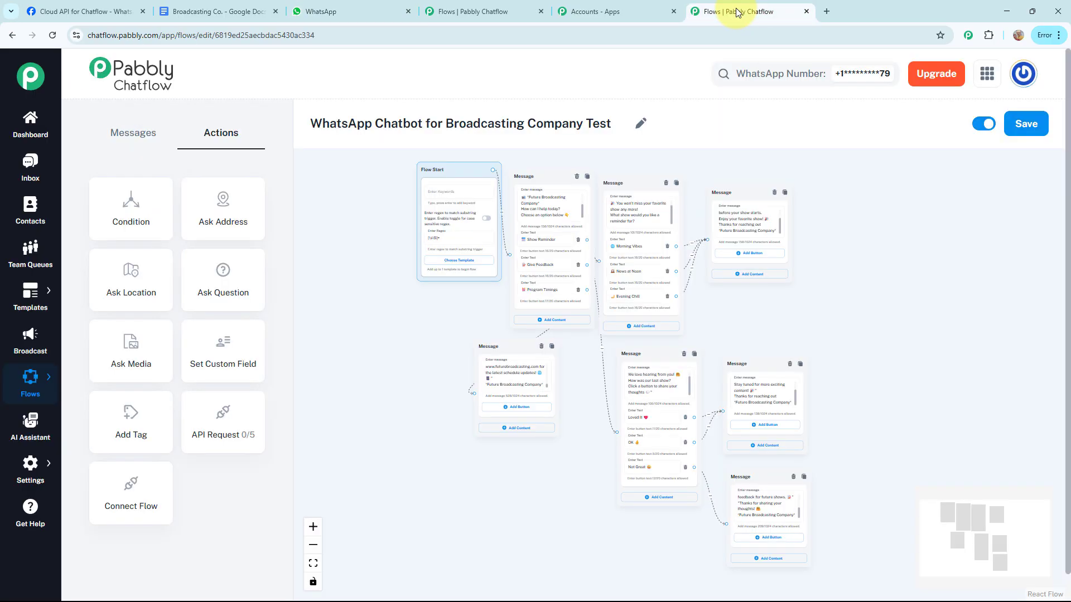
left_click(30, 168)
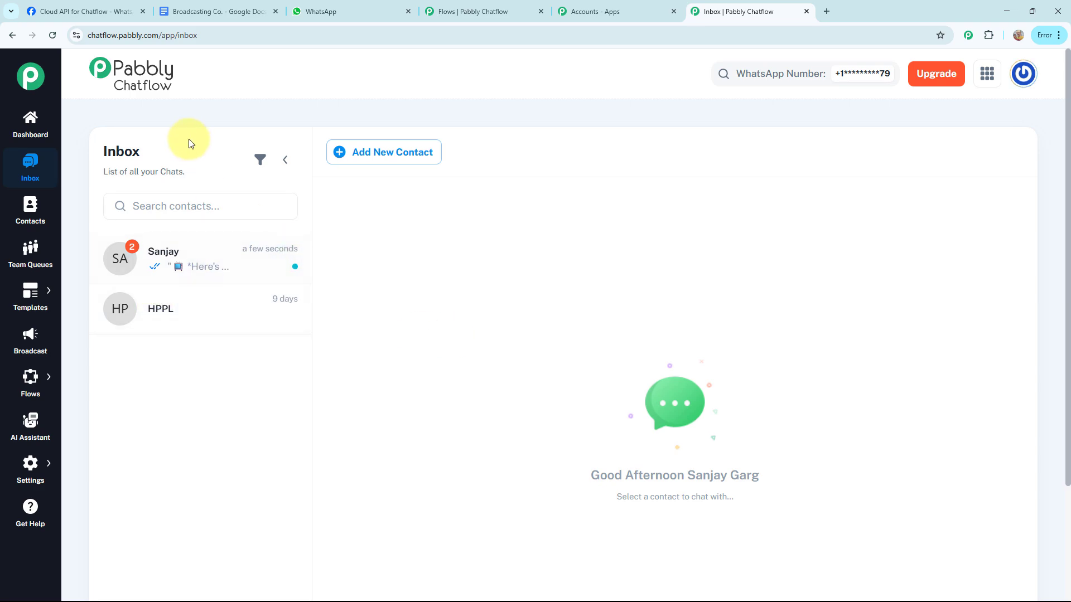
left_click(169, 259)
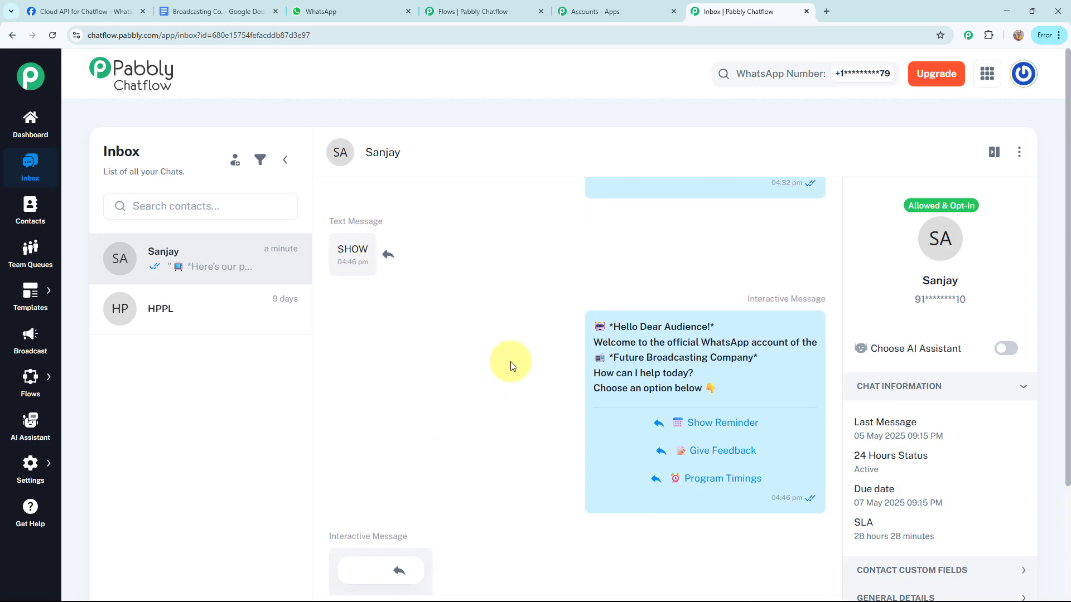
scroll(775, 410, "down", 4)
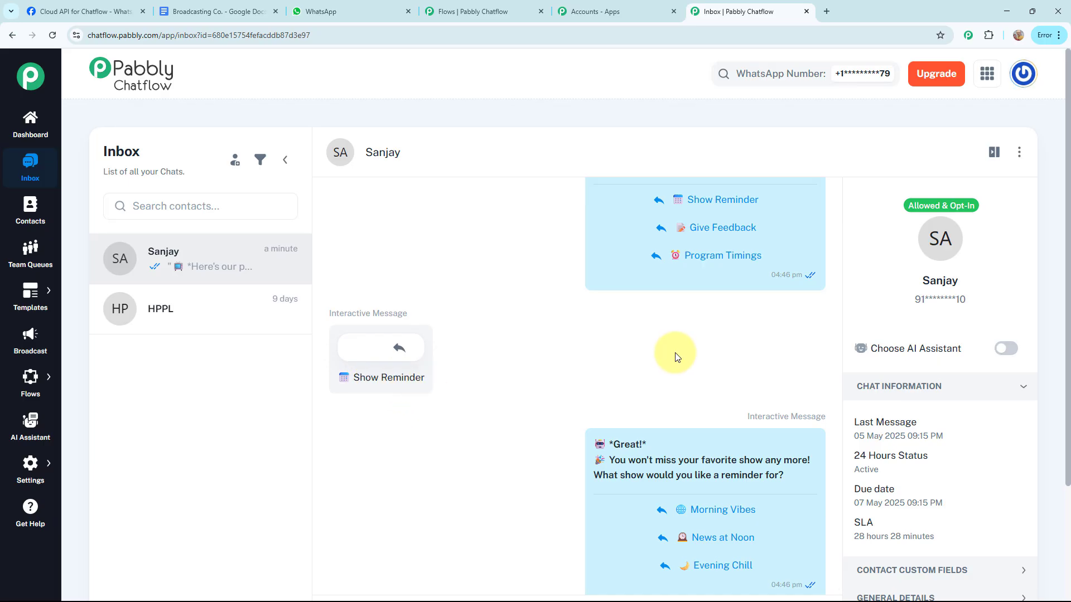
scroll(677, 357, "down", 4)
scroll(724, 349, "down", 3)
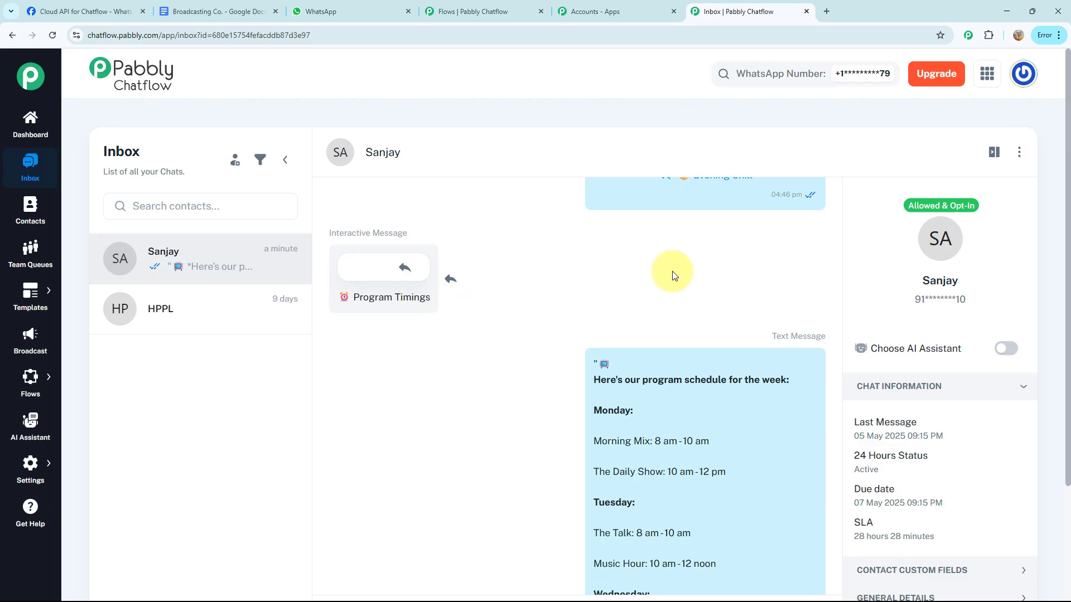
scroll(723, 368, "down", 3)
scroll(723, 371, "down", 5)
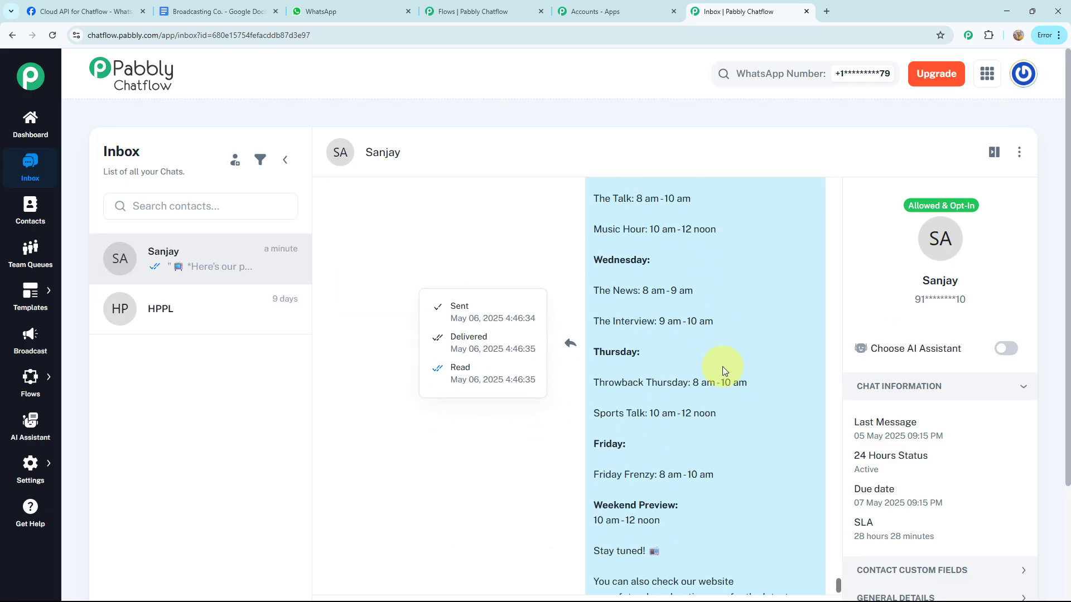